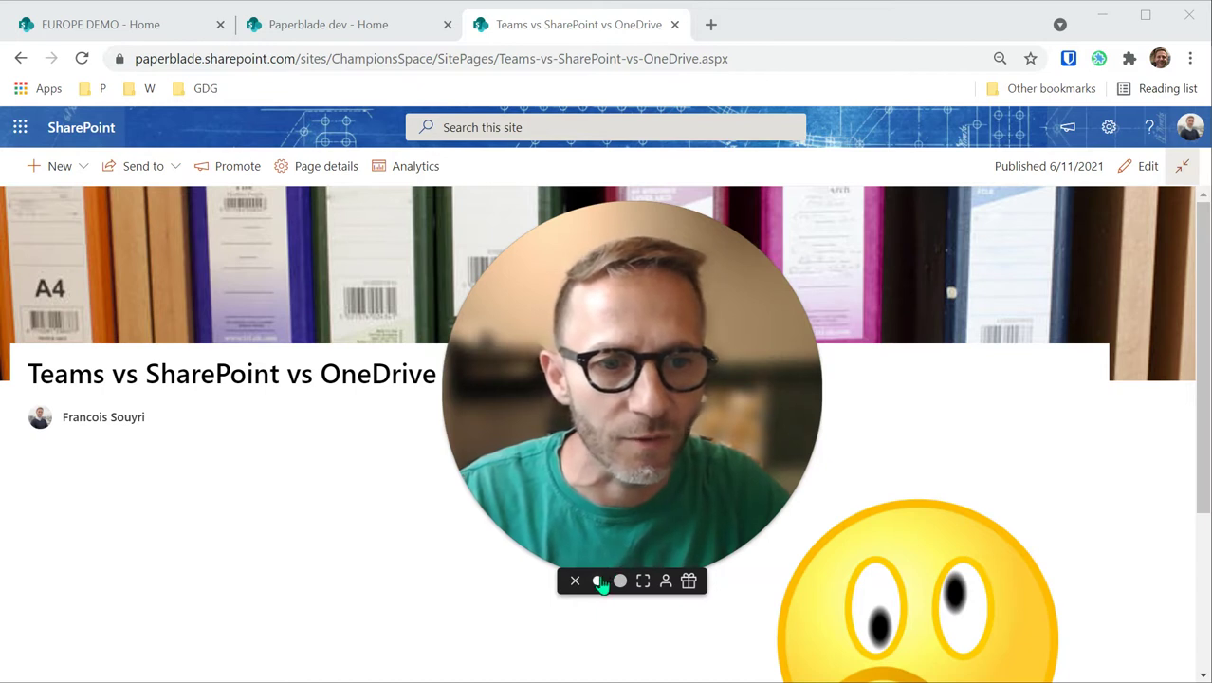
Bring Teams to the front and return to the Champions Space General channel
left_click(596, 581)
left_click_drag(569, 538, 150, 599)
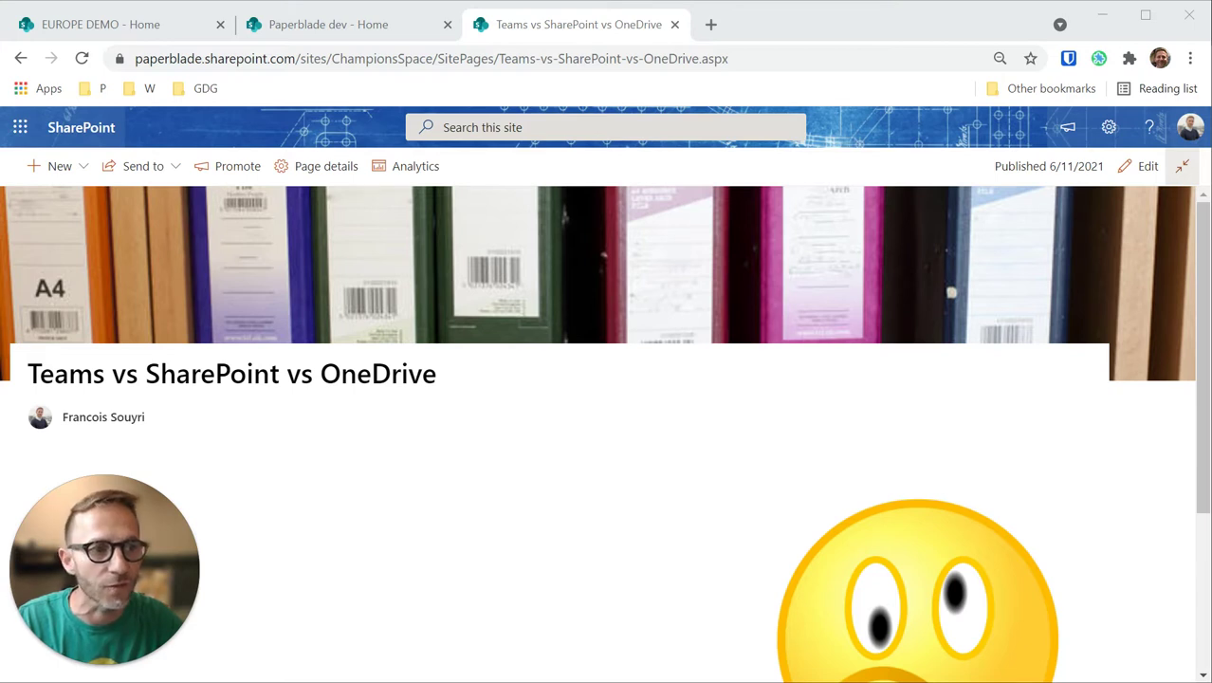
mouse_move(1211, 486)
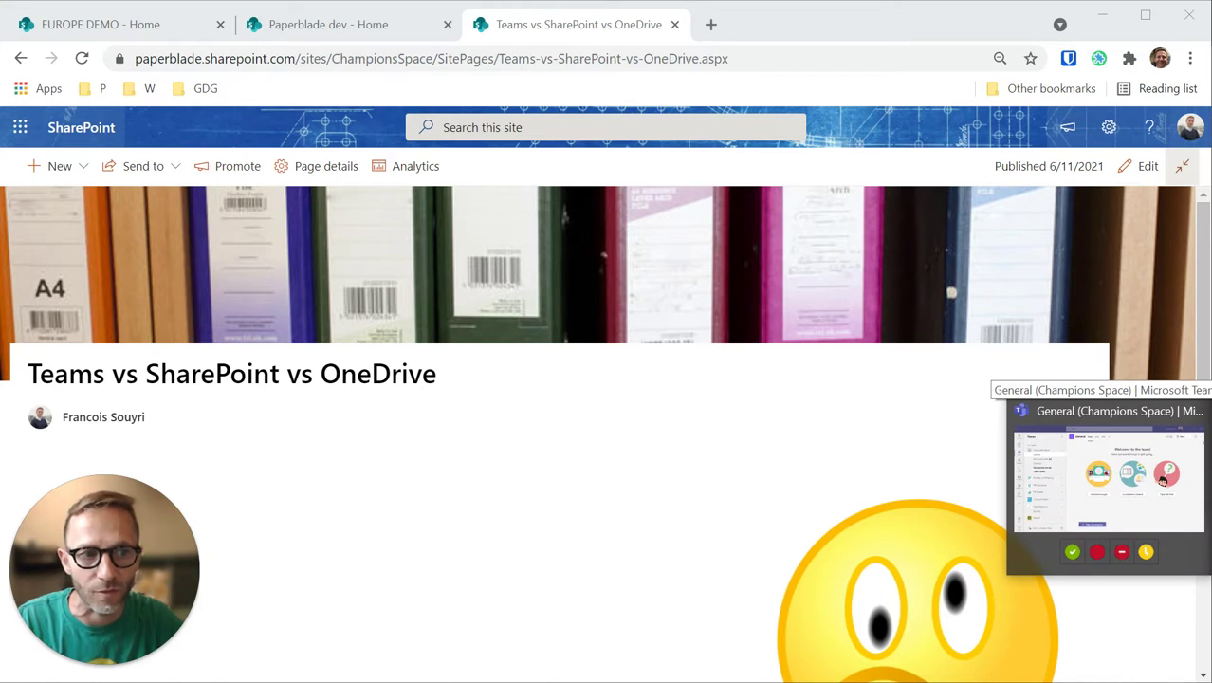
left_click(1151, 512)
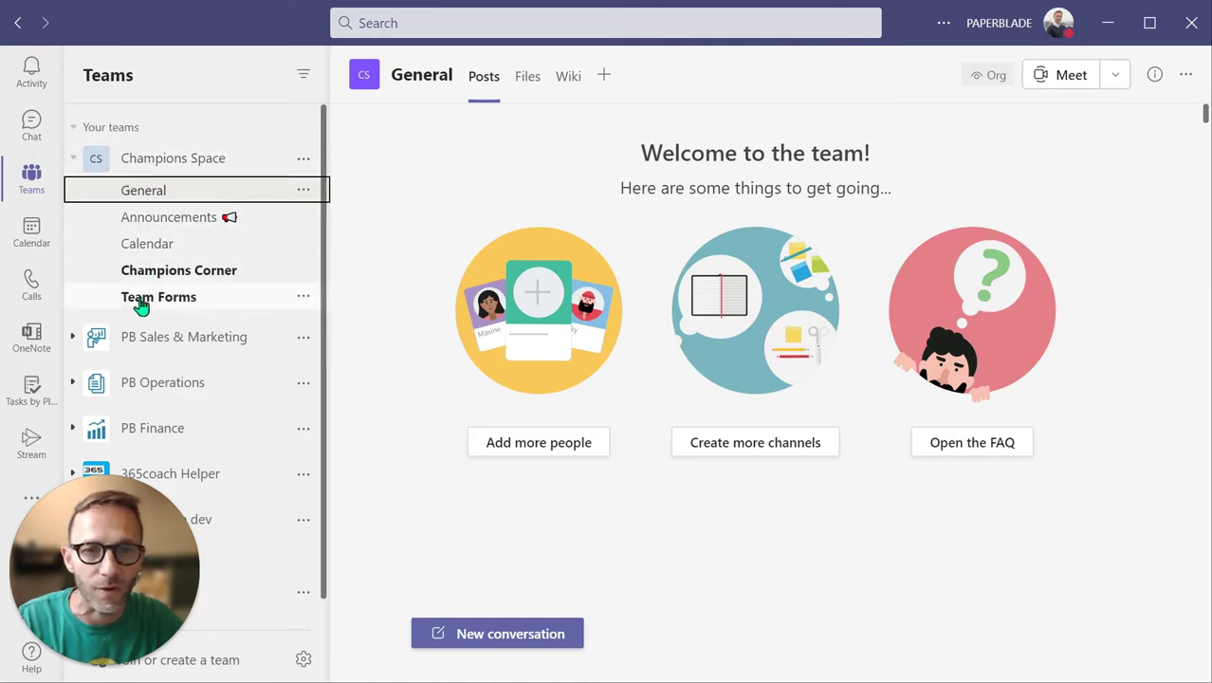
left_click(187, 219)
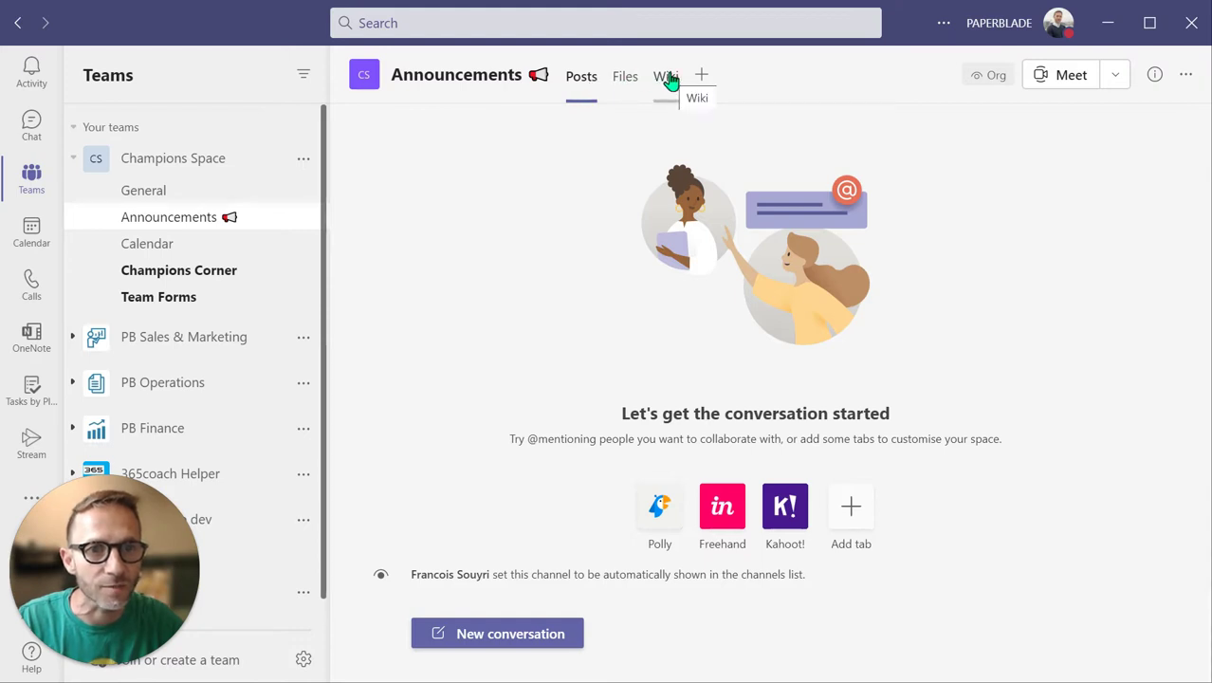
left_click(154, 194)
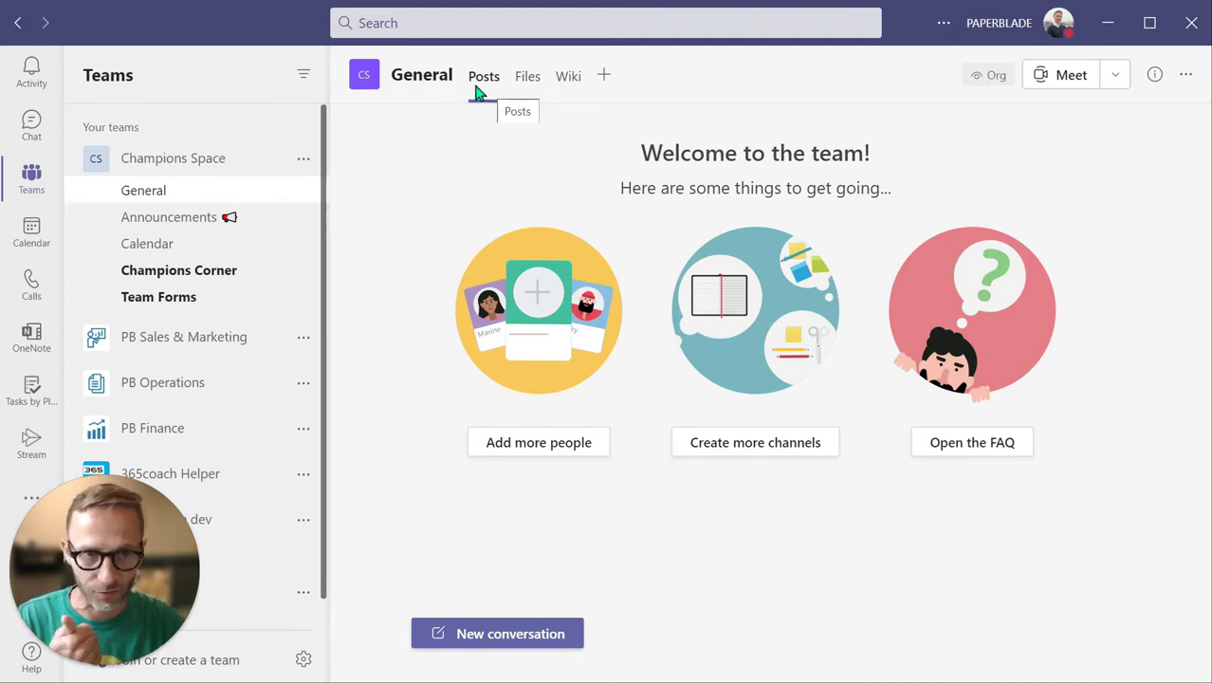
Permanently remove the General channel's Wiki tab and show its empty Files list
left_click(569, 83)
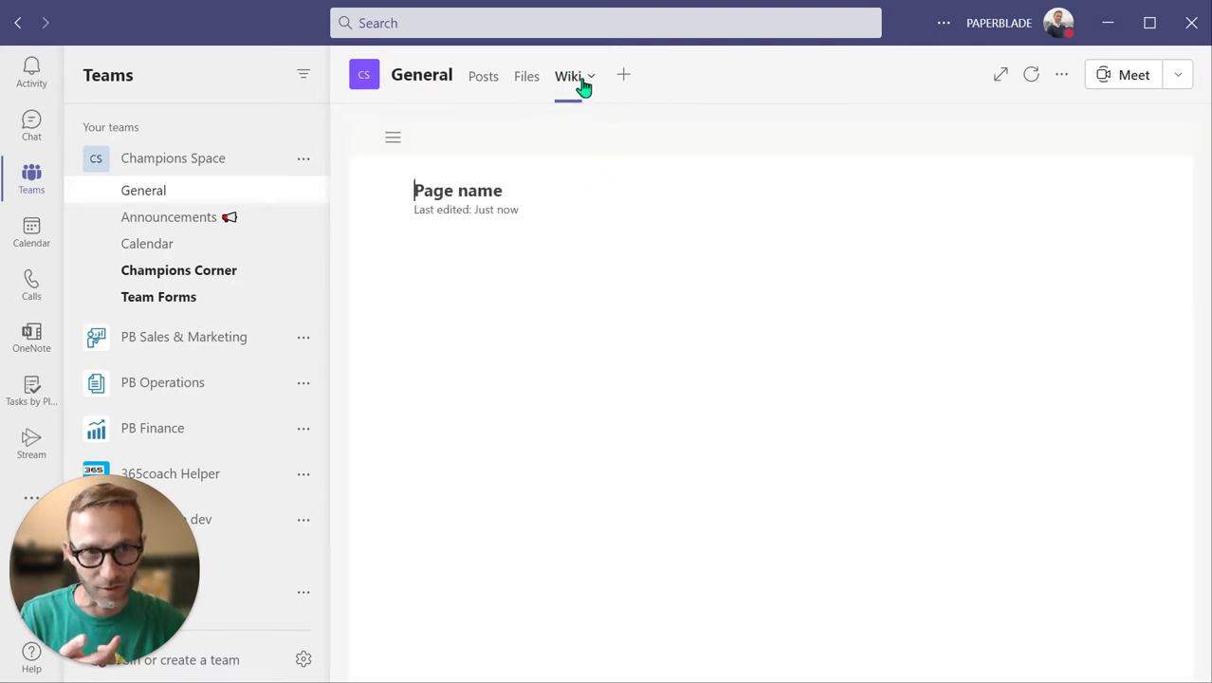
left_click(591, 79)
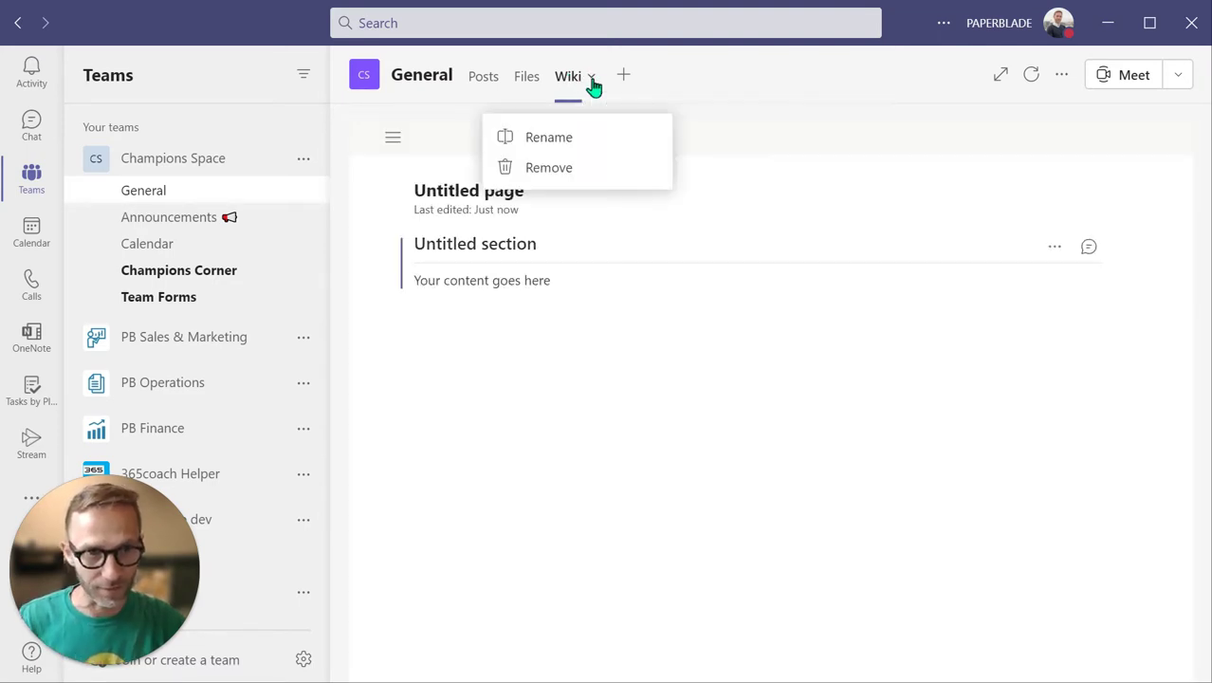
left_click(537, 168)
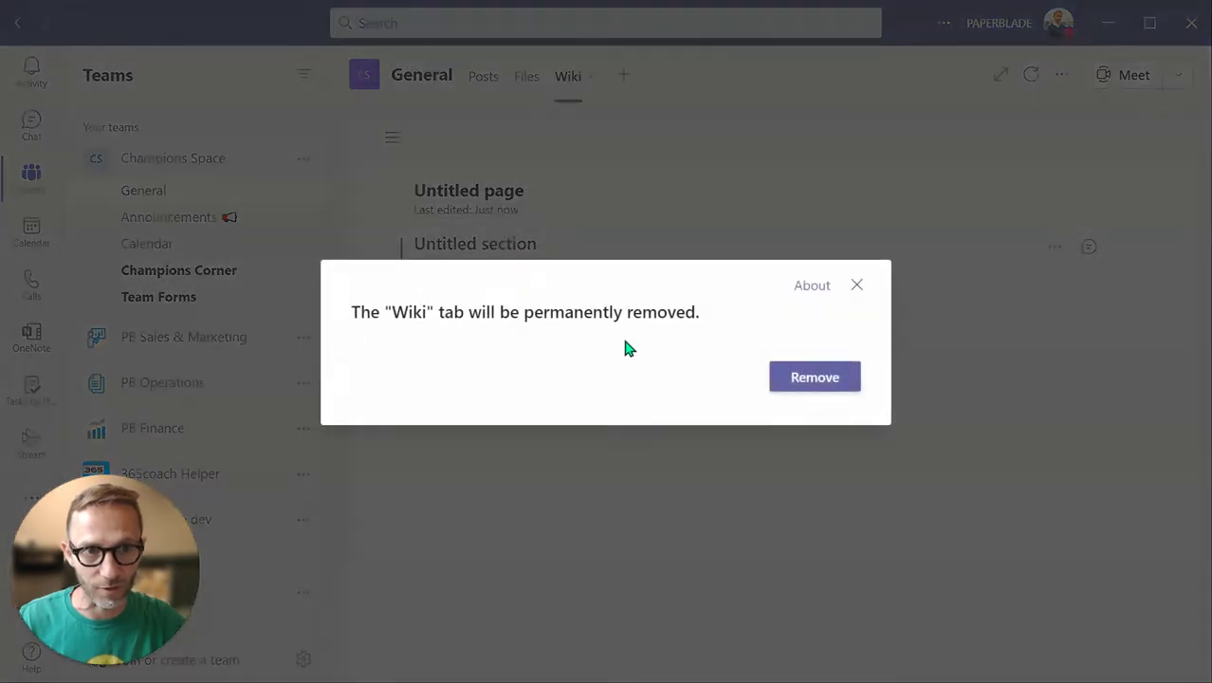
left_click(817, 379)
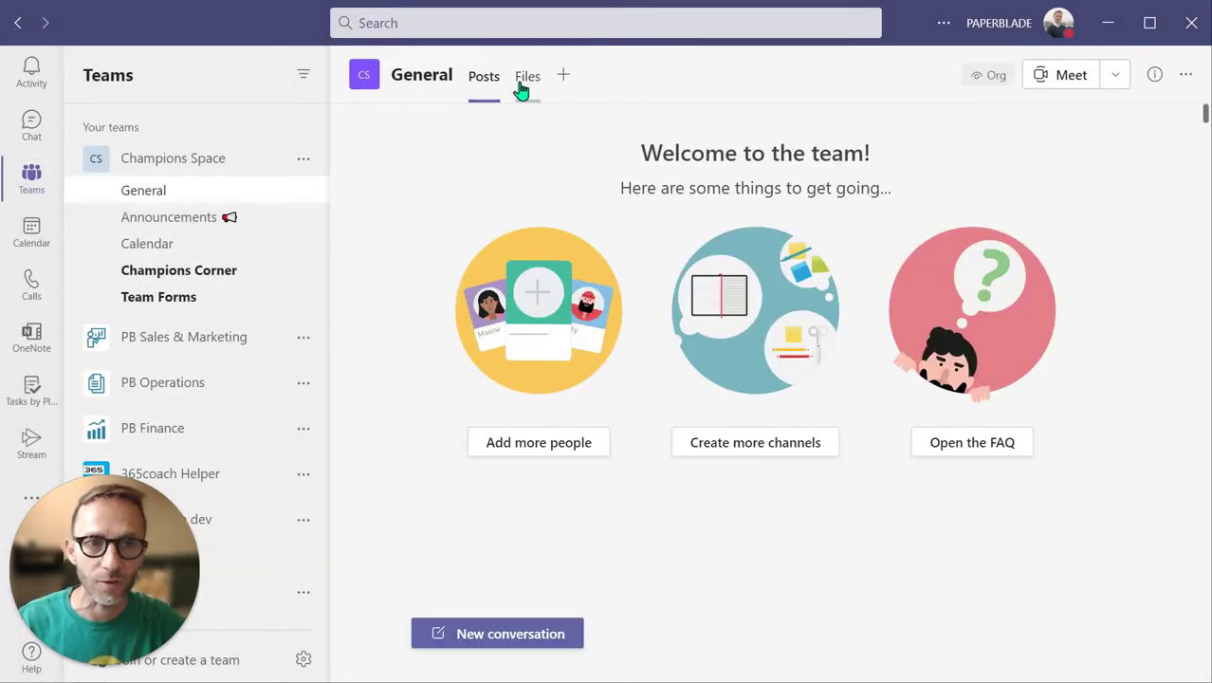
left_click(525, 85)
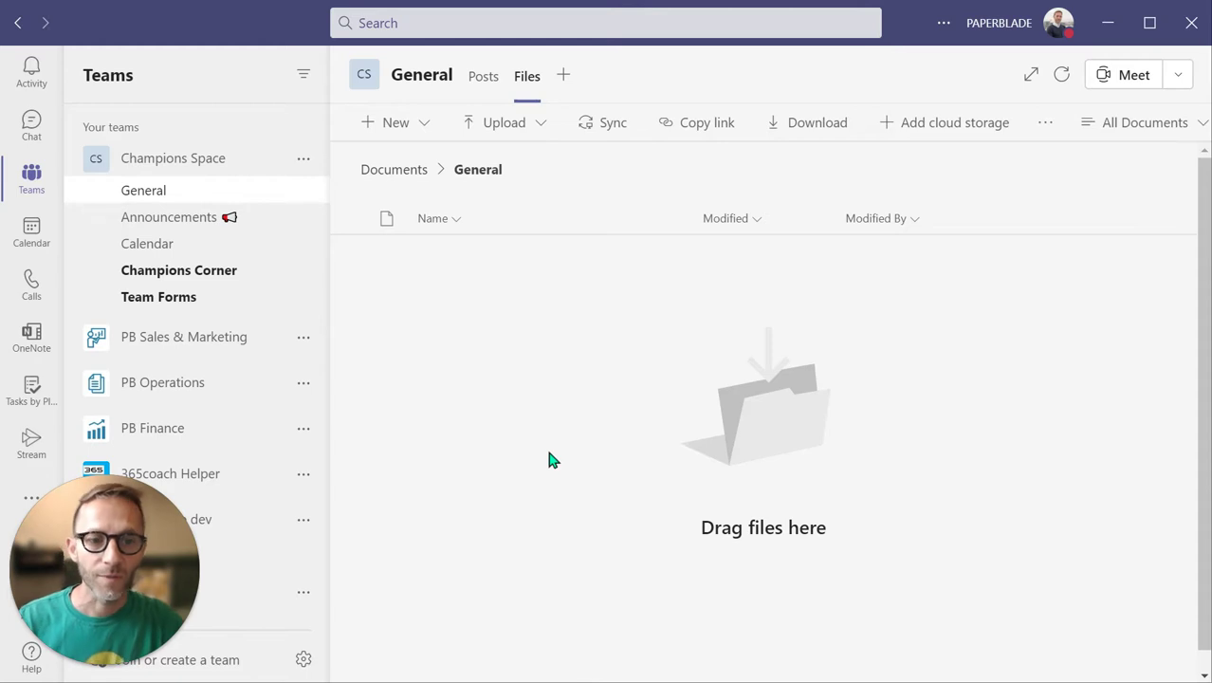
Create and open a Word document named 'New Word file from TEAMS' in General's files
left_click(410, 131)
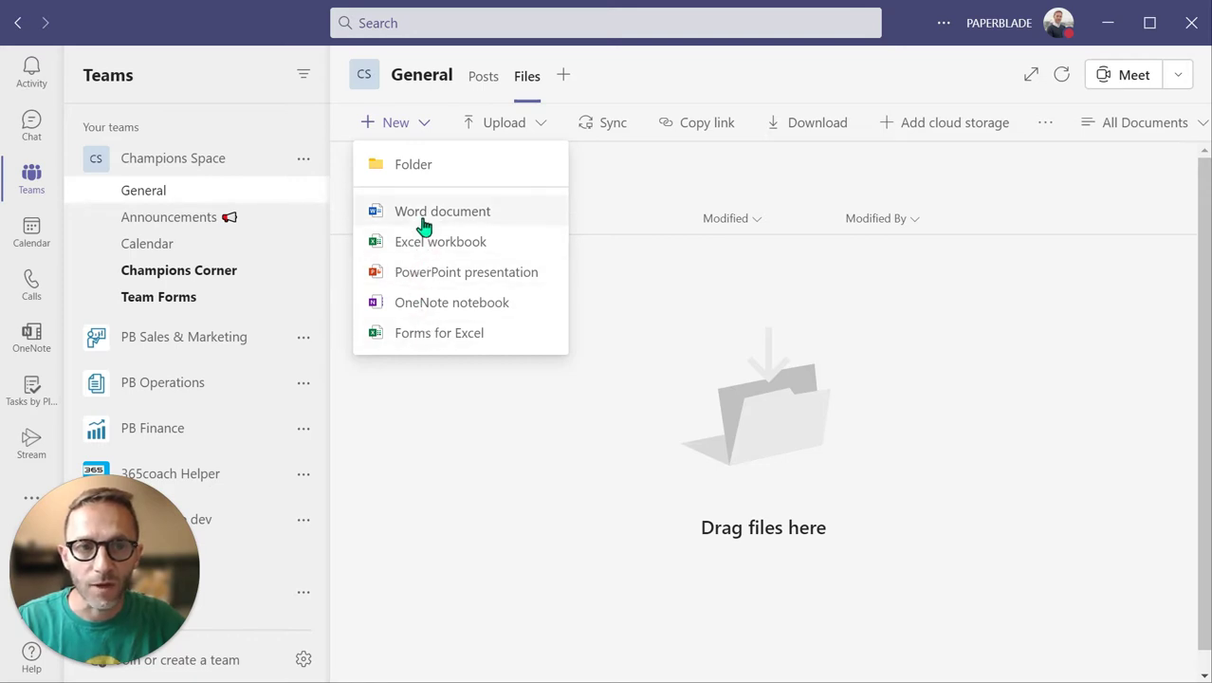
left_click(451, 214)
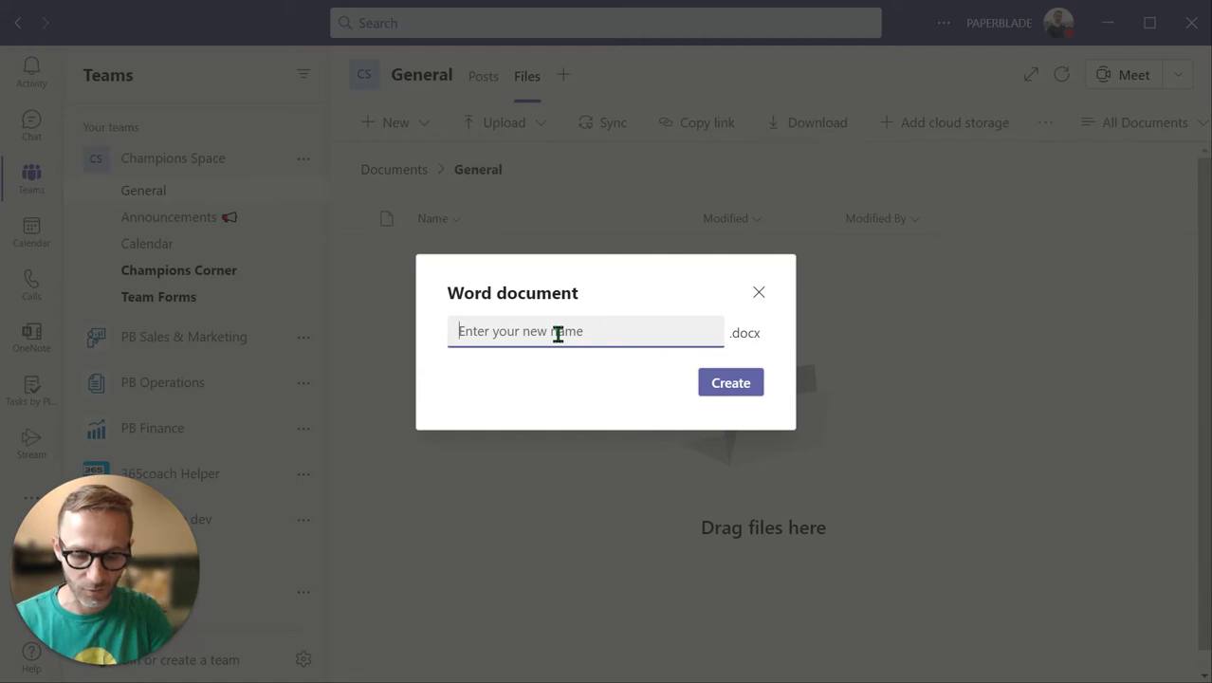
type("New Word file from TEAMS")
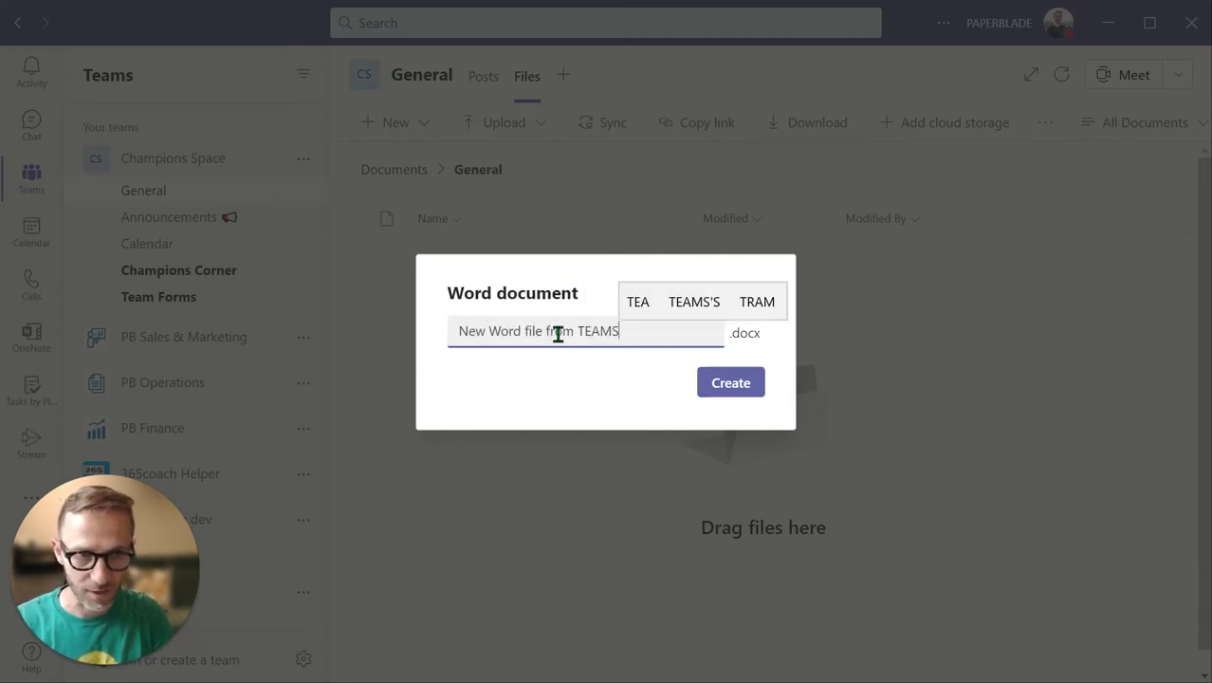
left_click(728, 388)
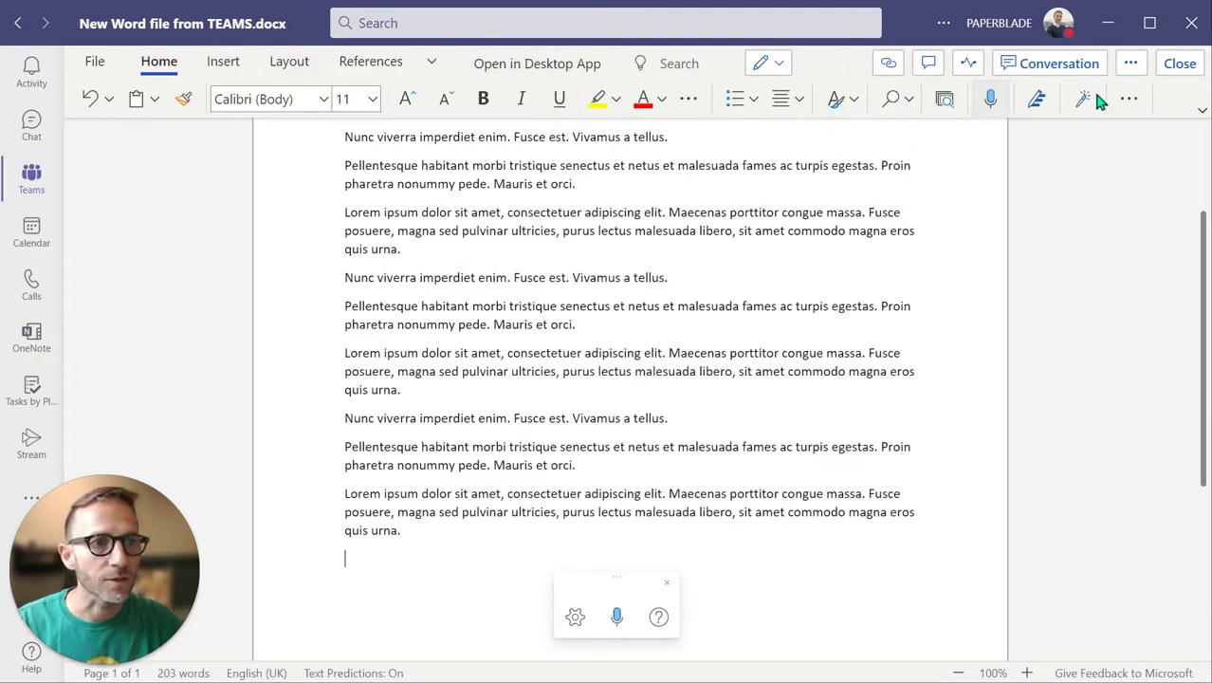
Close 'New Word file from TEAMS.docx' and open the General files library in SharePoint
left_click(1181, 65)
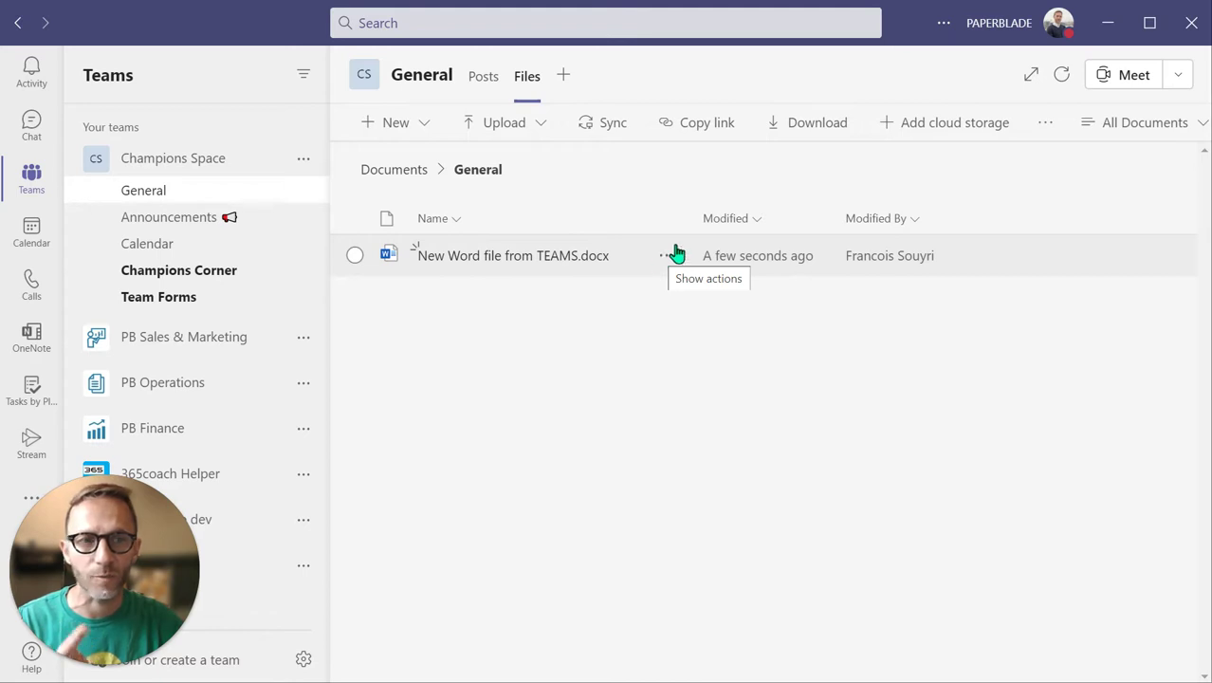
left_click(1047, 123)
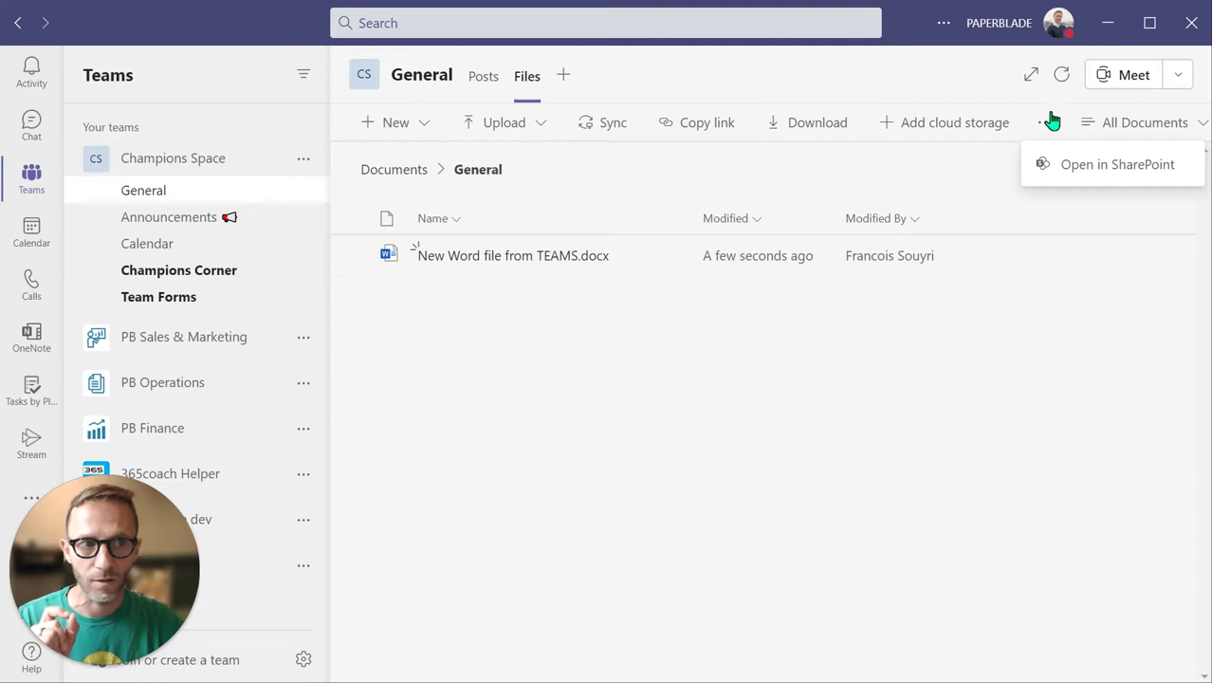
left_click(1083, 167)
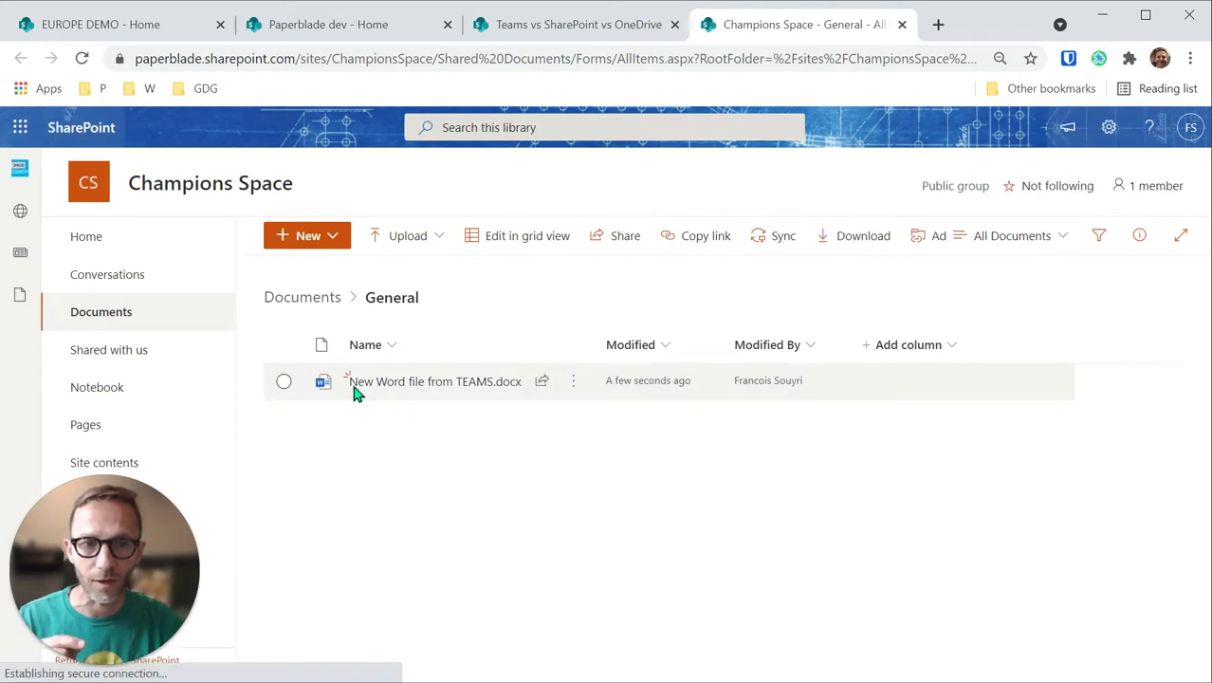
mouse_move(422, 383)
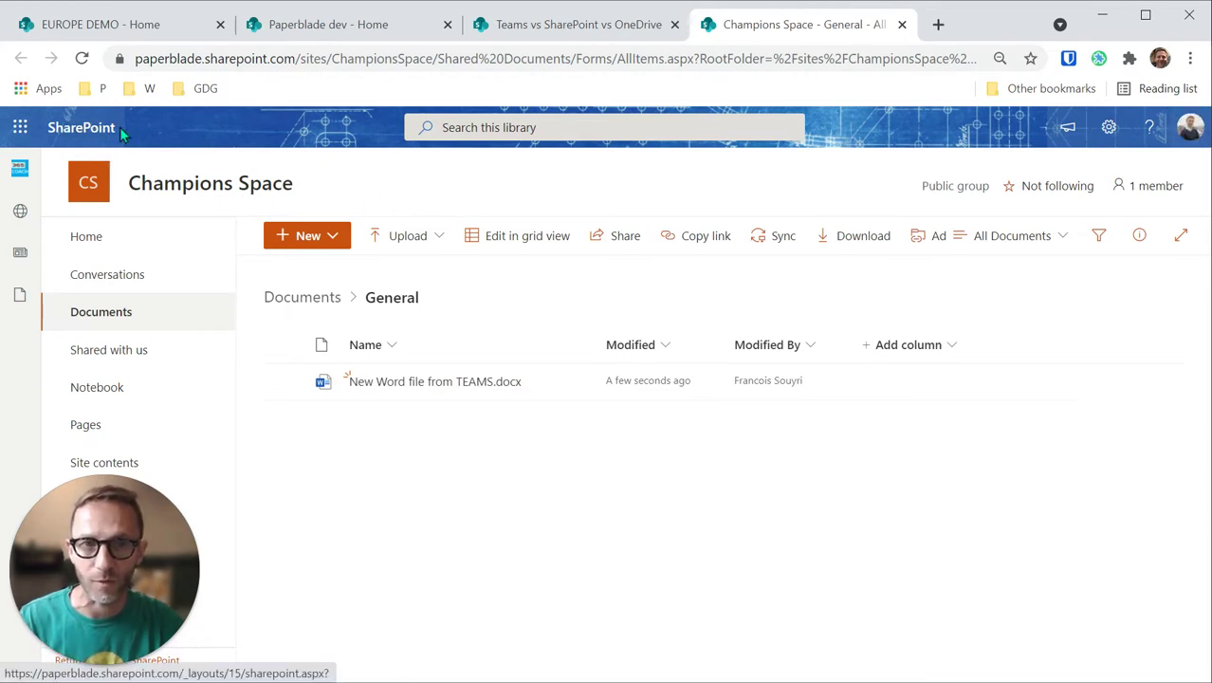
left_click(254, 59)
double_click(236, 60)
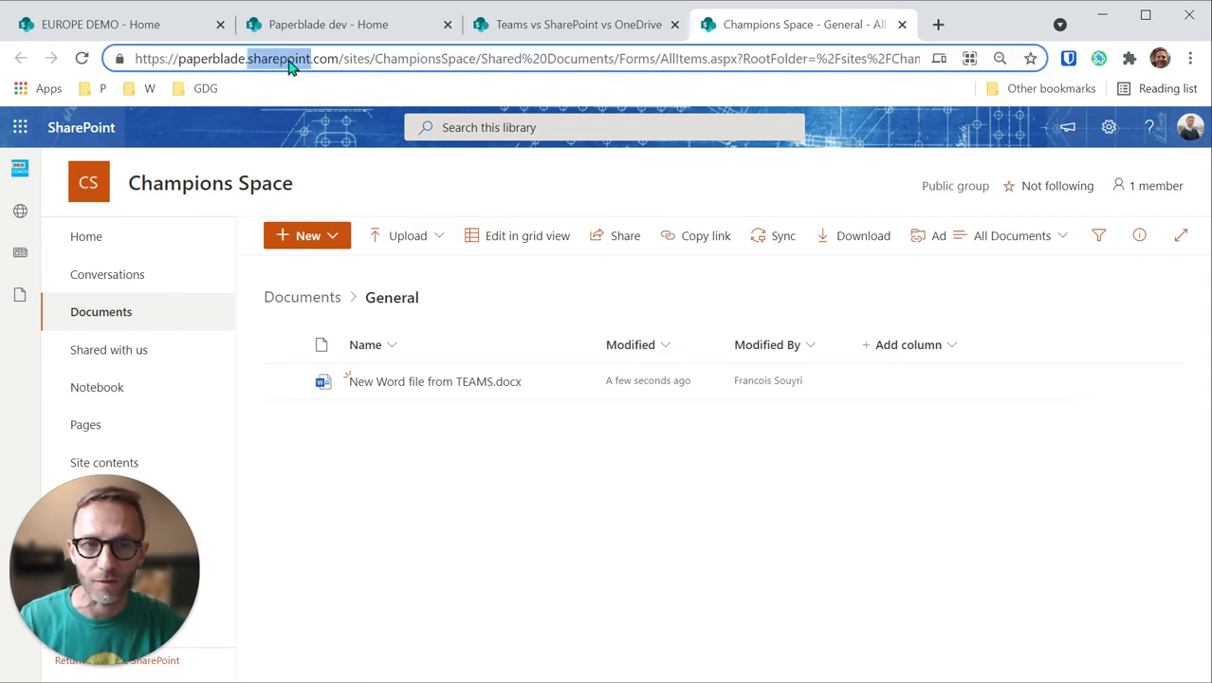
double_click(420, 59)
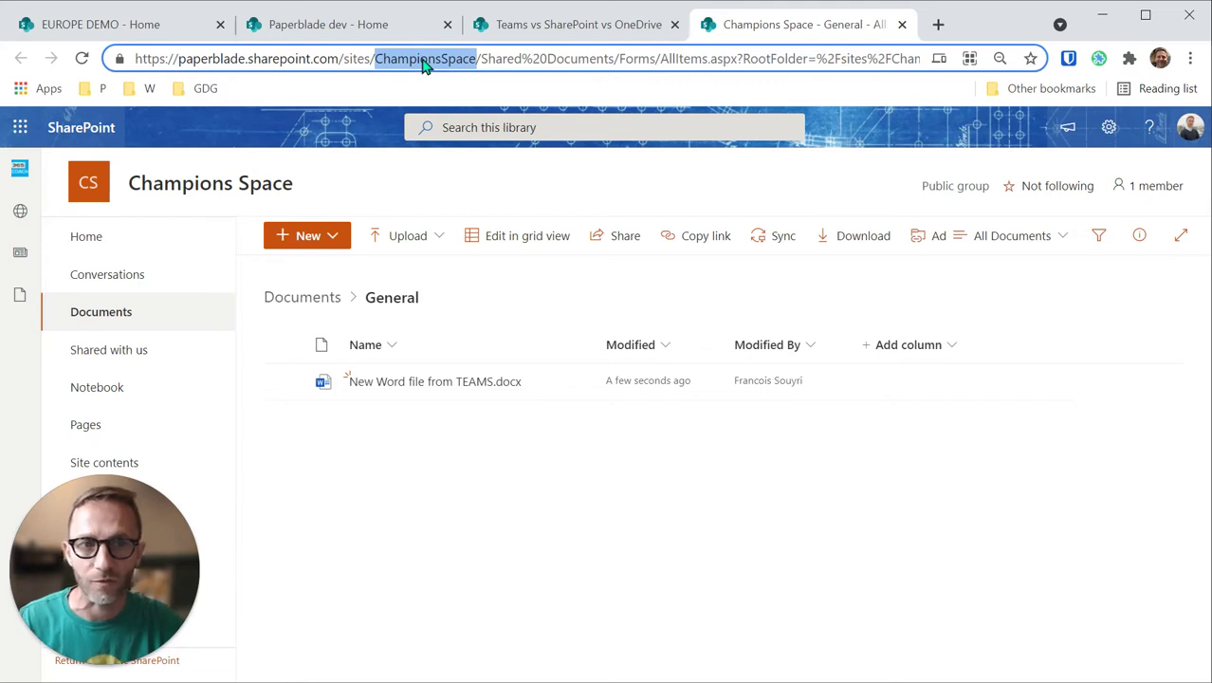
double_click(494, 60)
left_click_drag(494, 60, 567, 60)
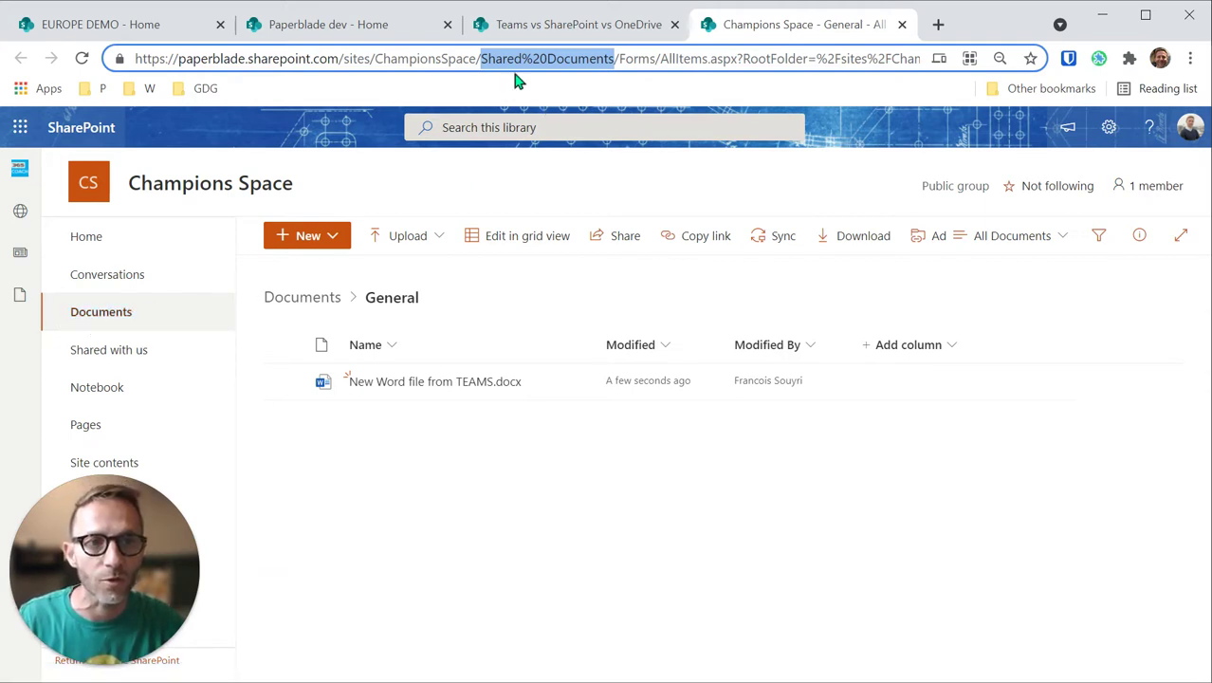
left_click_drag(481, 58, 543, 58)
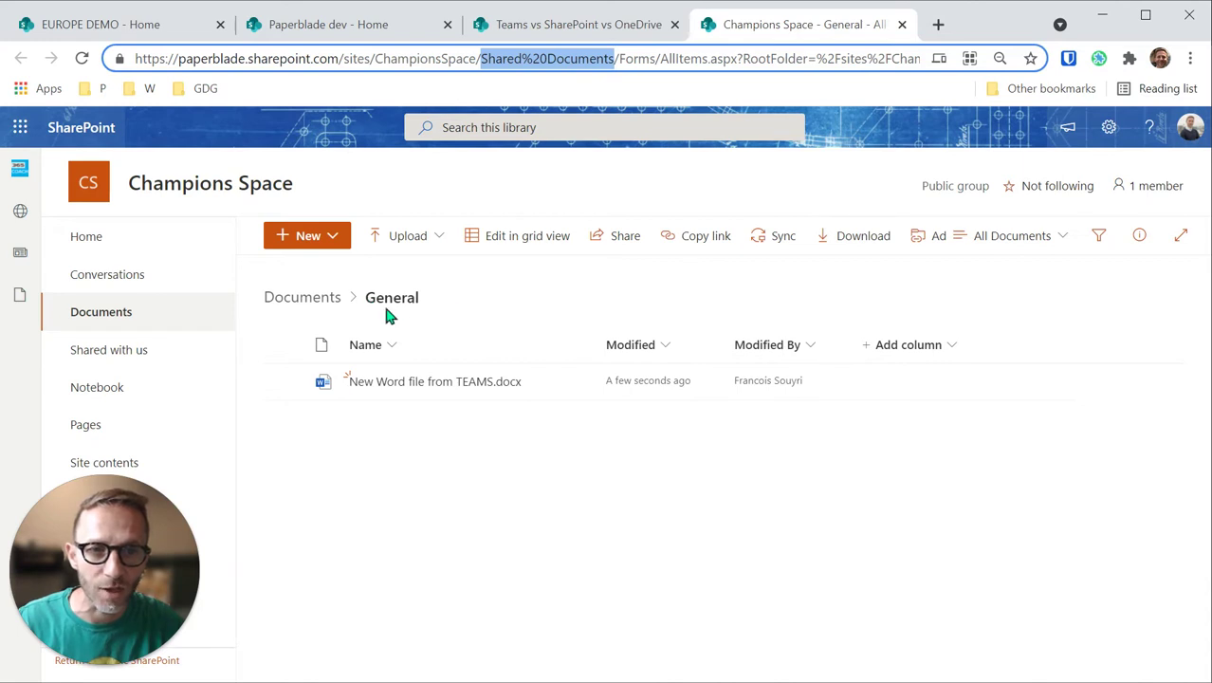
Go up to the Champions Space Documents root, listing Calendar and General, then return to Teams
left_click(295, 299)
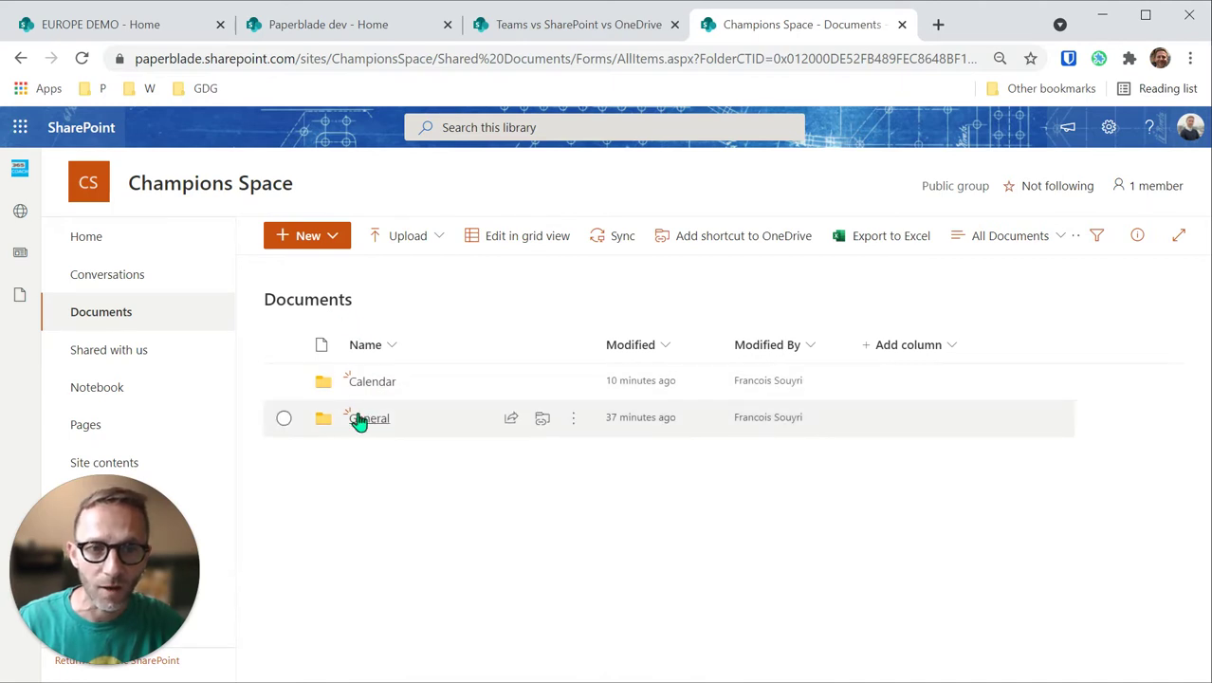
left_click(283, 419)
left_click(285, 419)
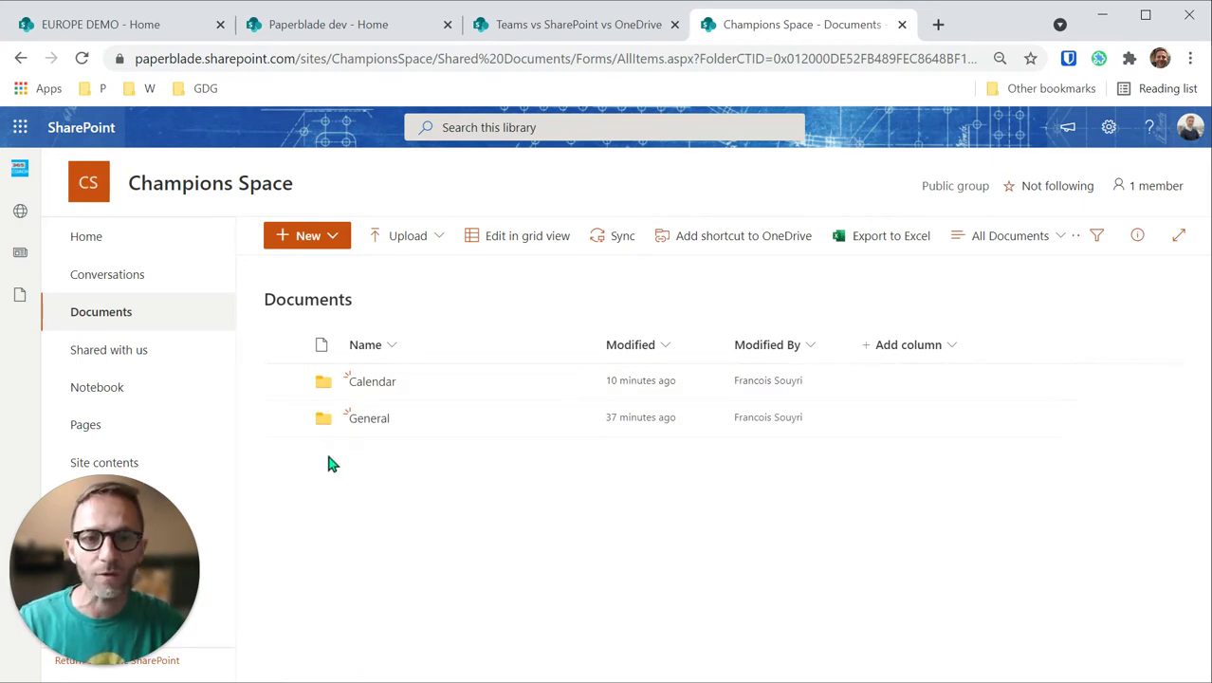
key("alt+Tab")
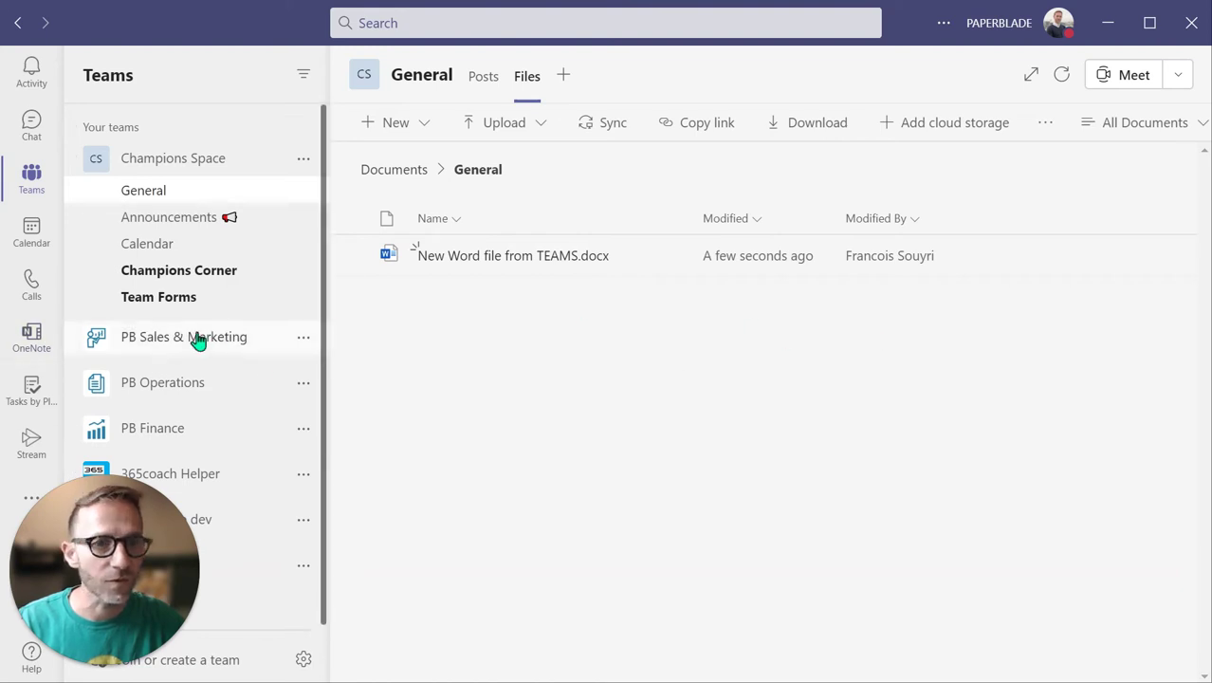
Resize Teams beside SharePoint and show the Announcements channel's empty Files library
left_click_drag(1, 417, 476, 412)
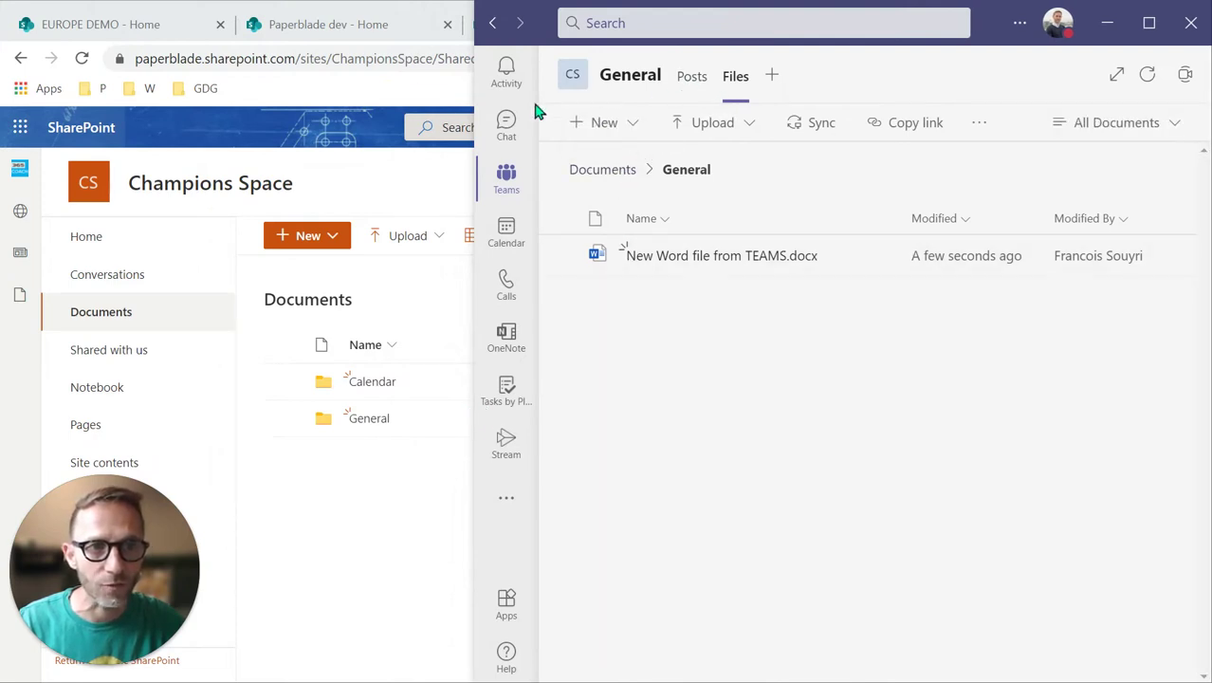
mouse_move(567, 87)
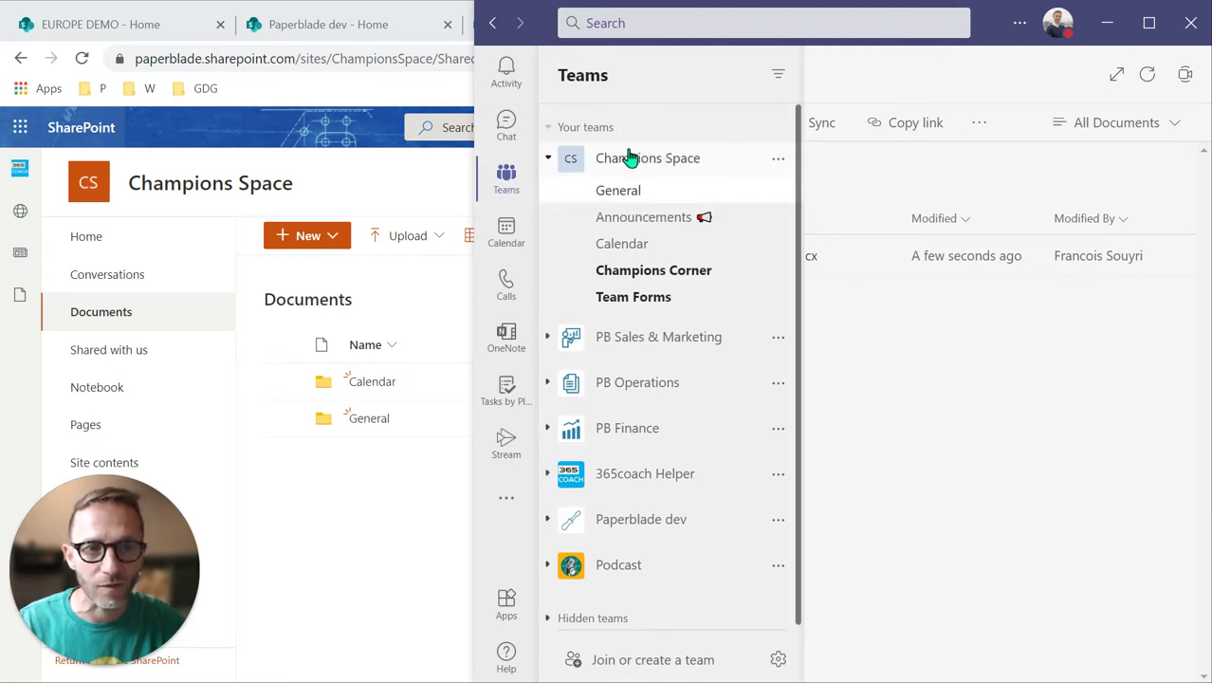
left_click(659, 219)
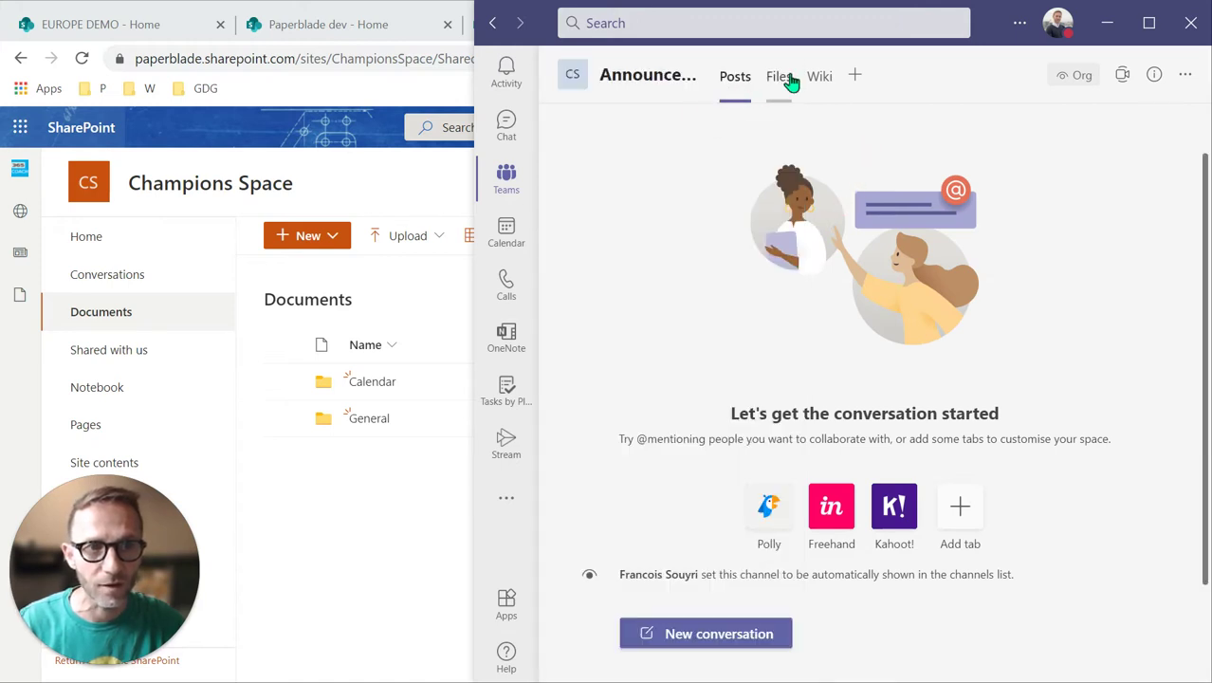
left_click(780, 76)
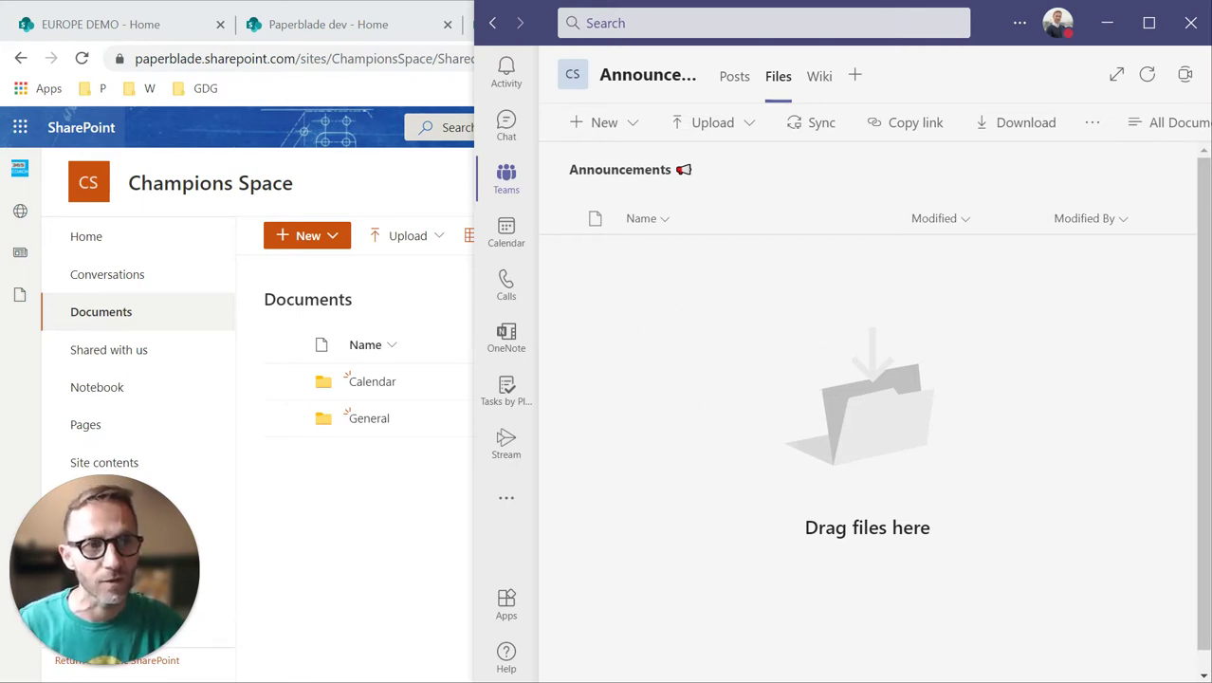
Create a PowerPoint presentation named 'PPTX From TEAMS' in the Announcements files
left_click(611, 124)
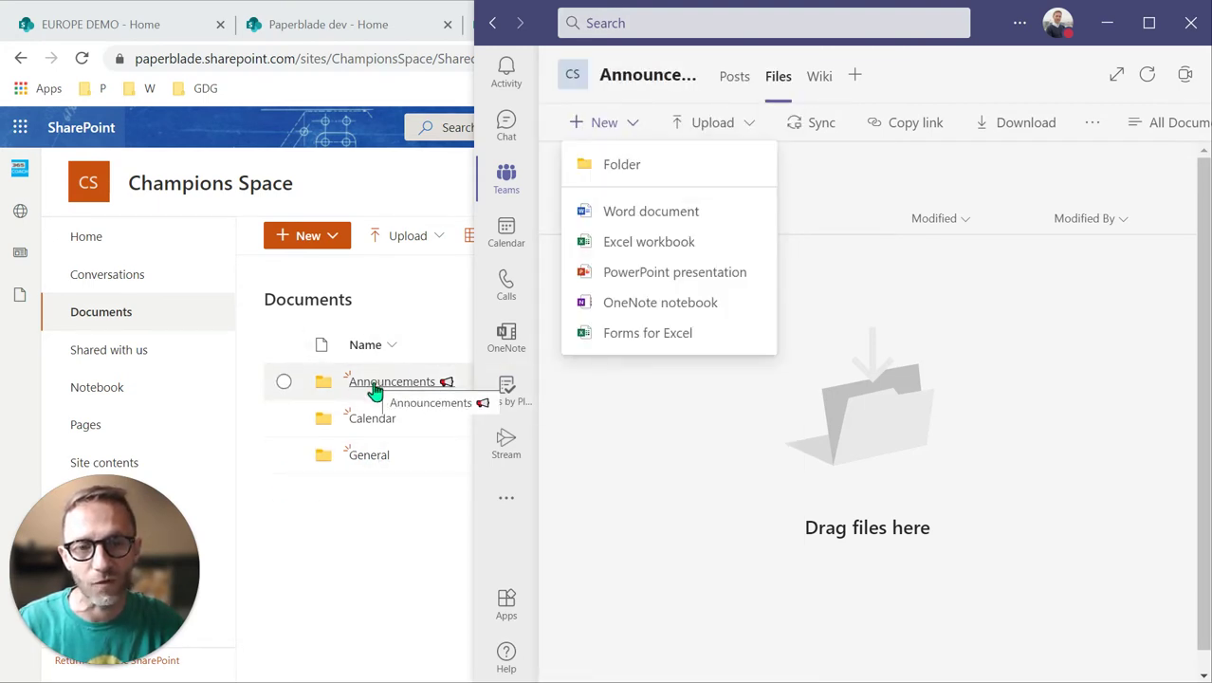
left_click(507, 178)
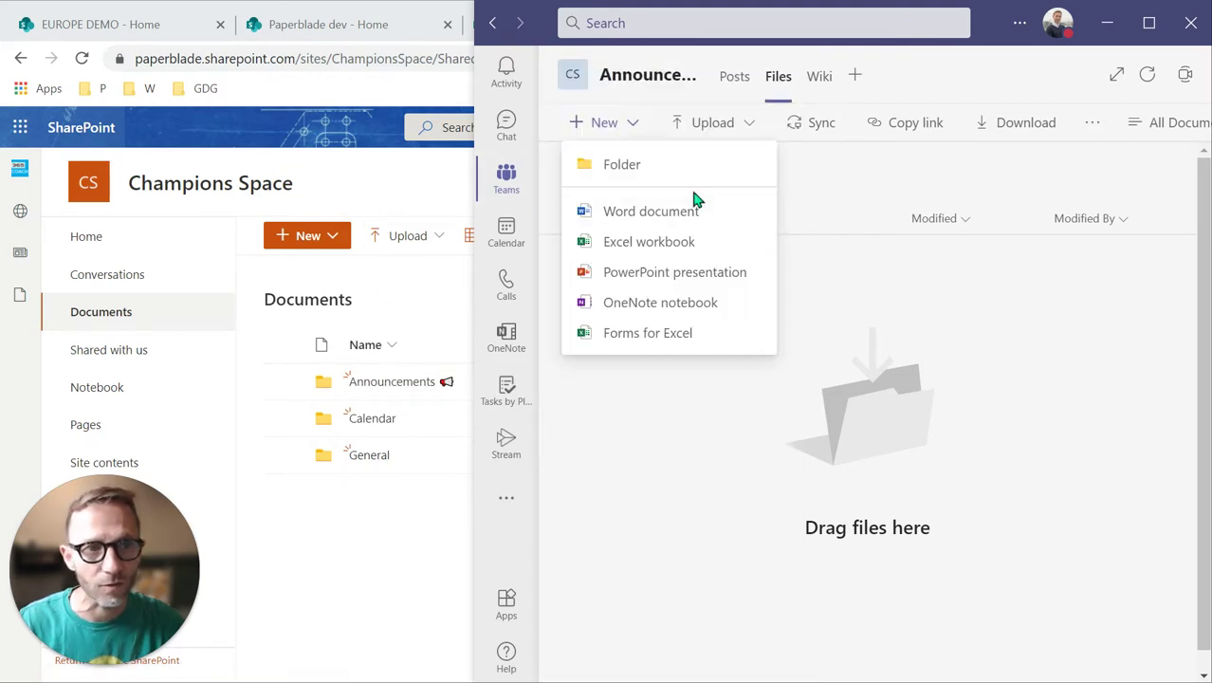
left_click(671, 274)
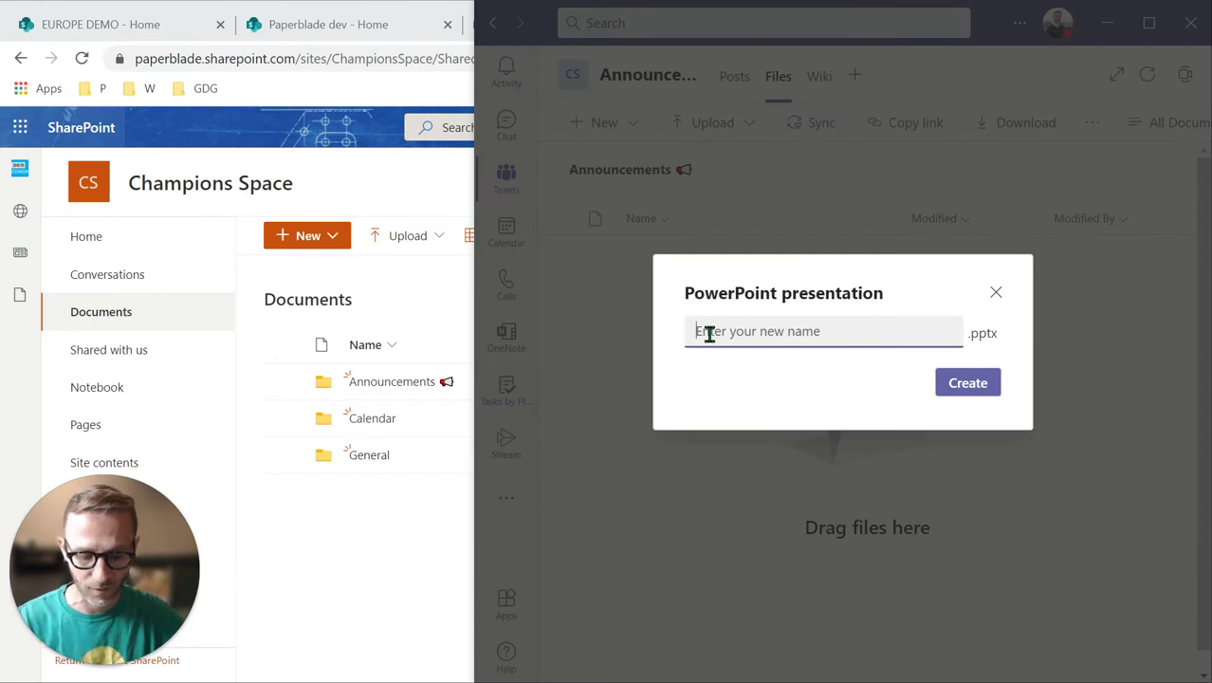
type("PPTX Fr")
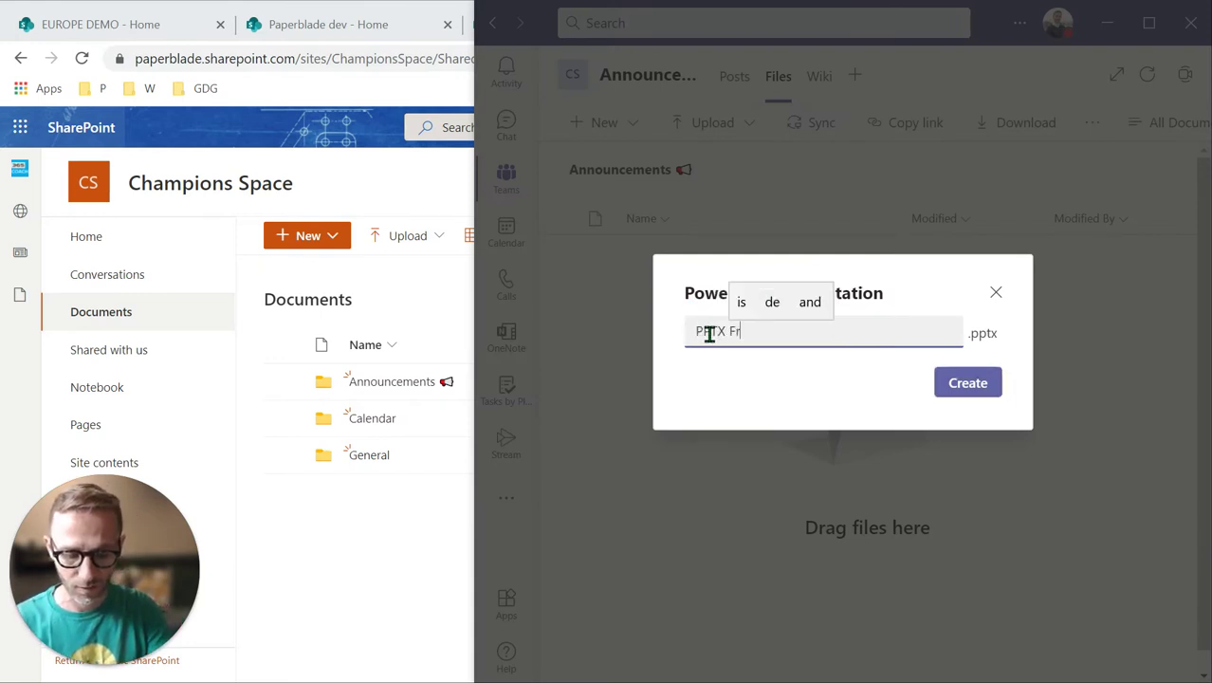
type("om TEAMS")
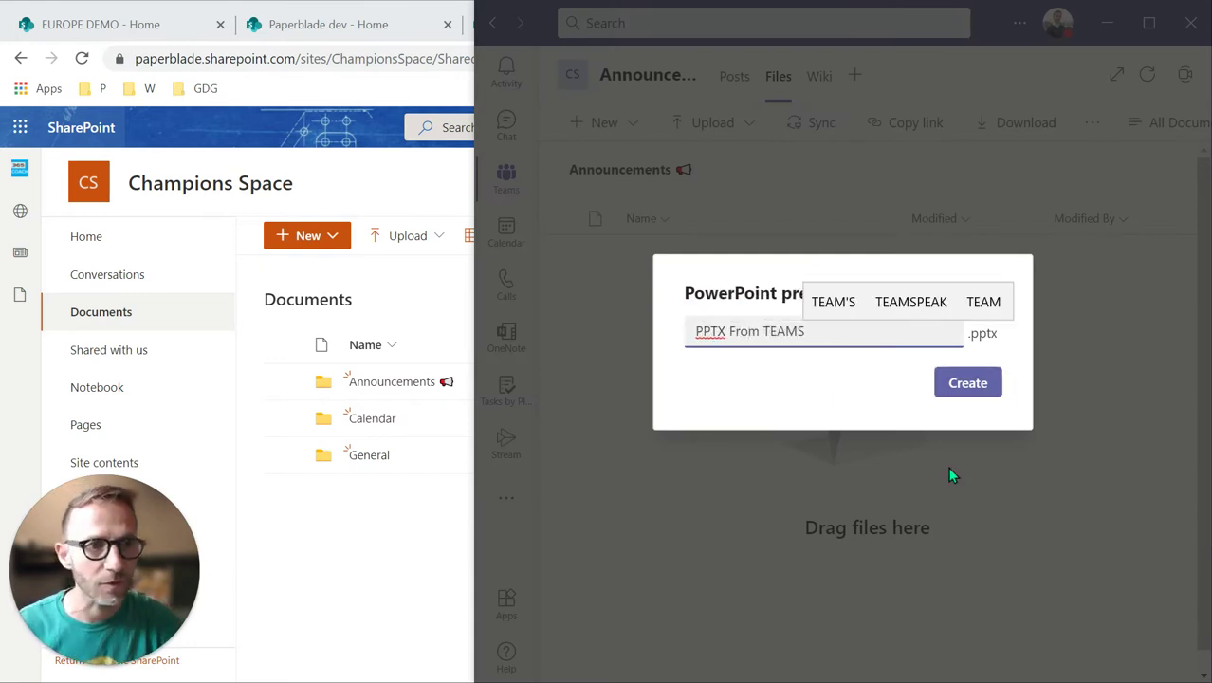
left_click(967, 401)
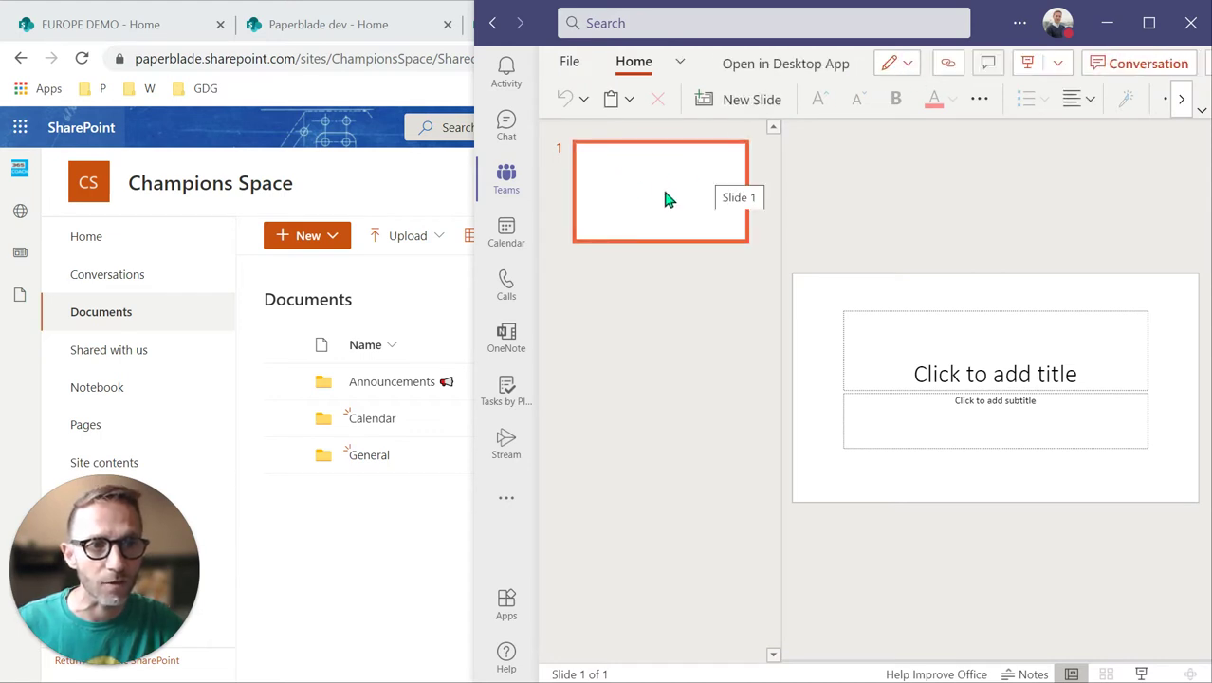
Apply the dark green theme from the Design tab and dismiss the Designer pane
left_click(680, 62)
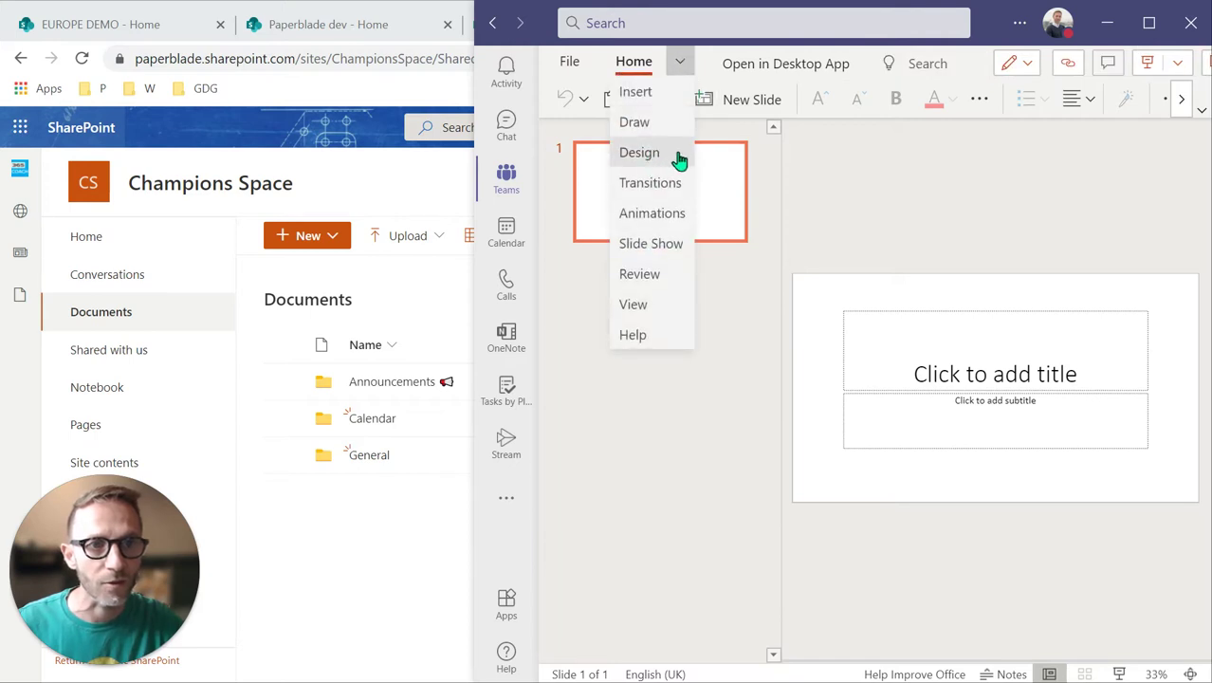
left_click(677, 158)
left_click(717, 98)
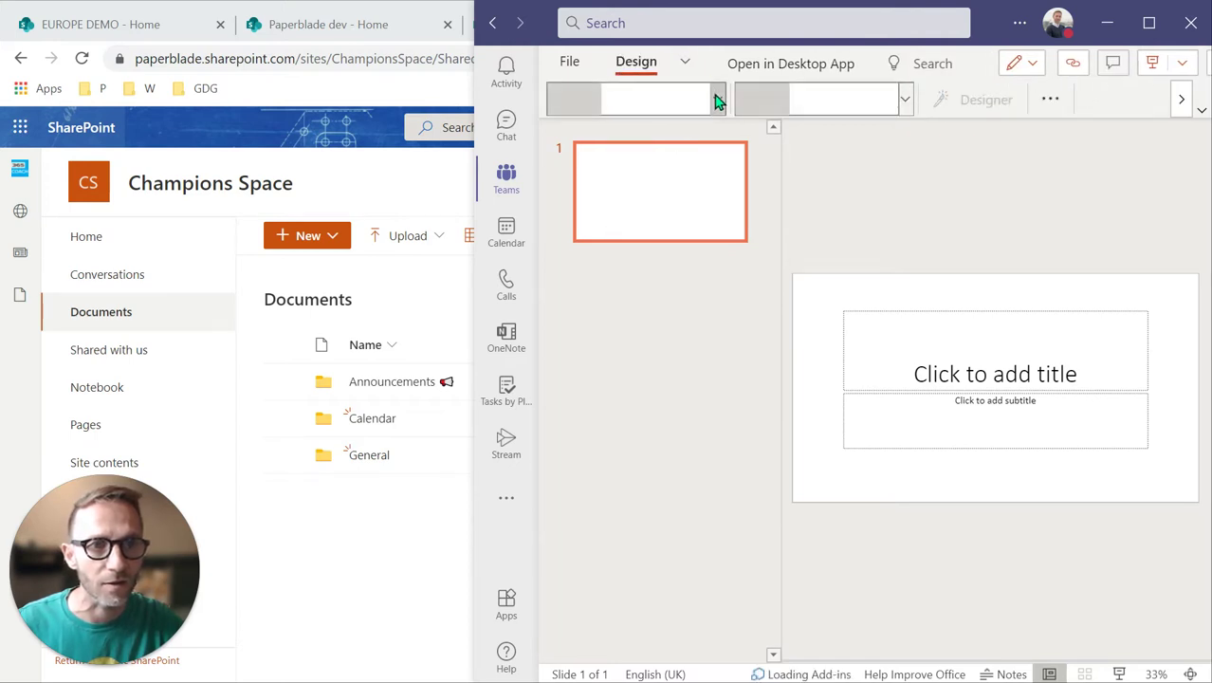
left_click(768, 195)
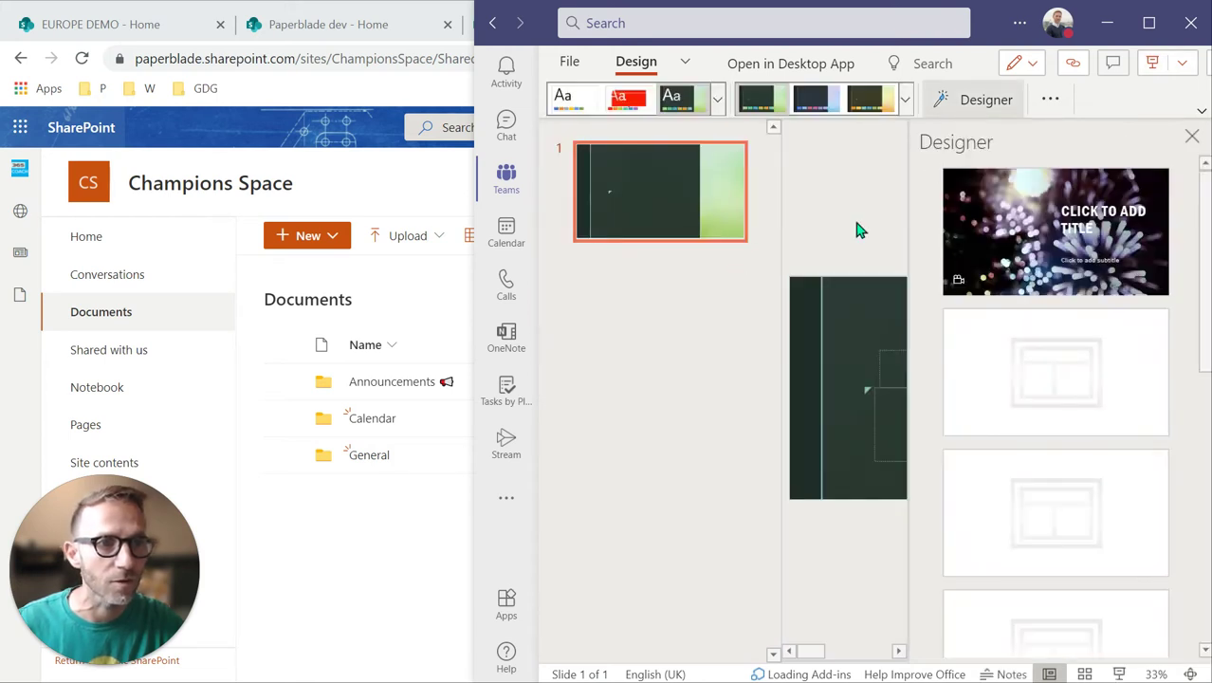
left_click(1191, 137)
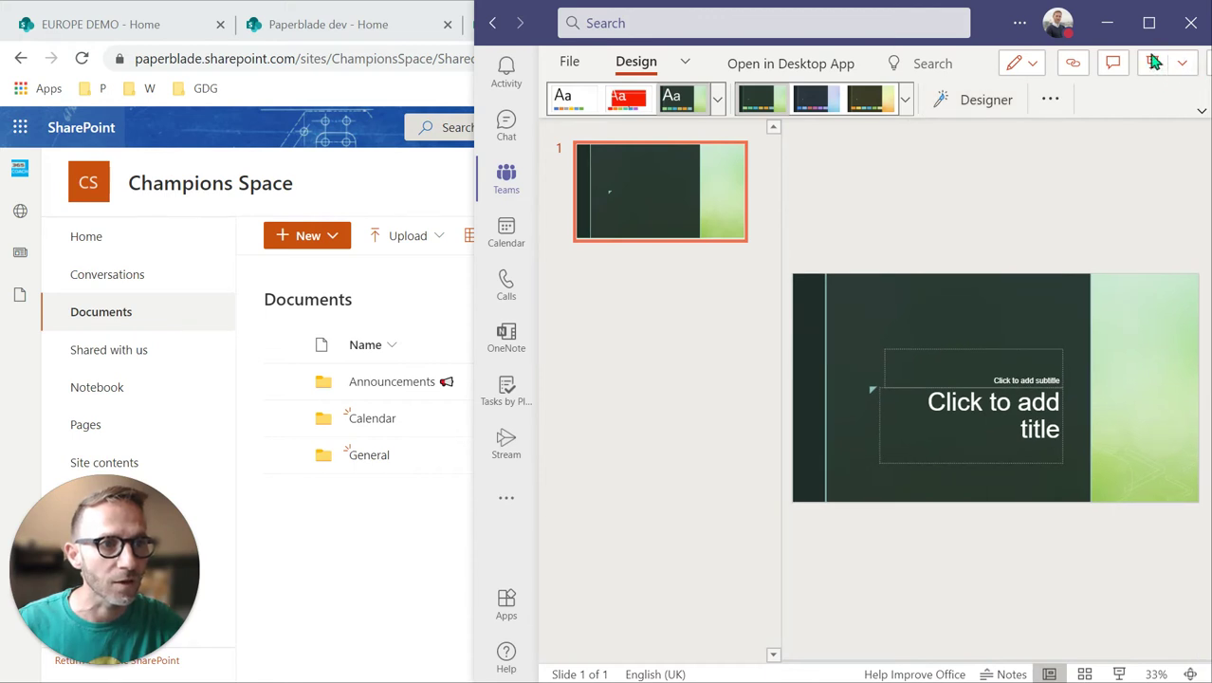
Widen the Teams window and close the presentation
left_click_drag(477, 120, 363, 120)
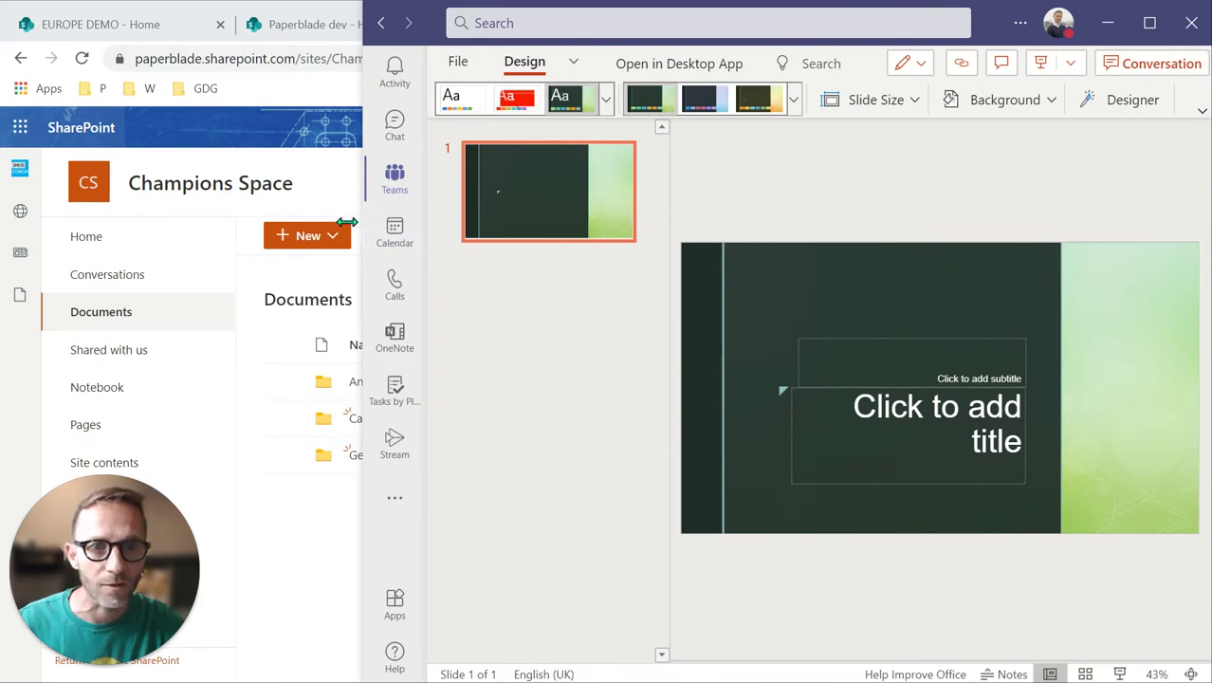
left_click_drag(365, 228, 196, 228)
left_click(1178, 62)
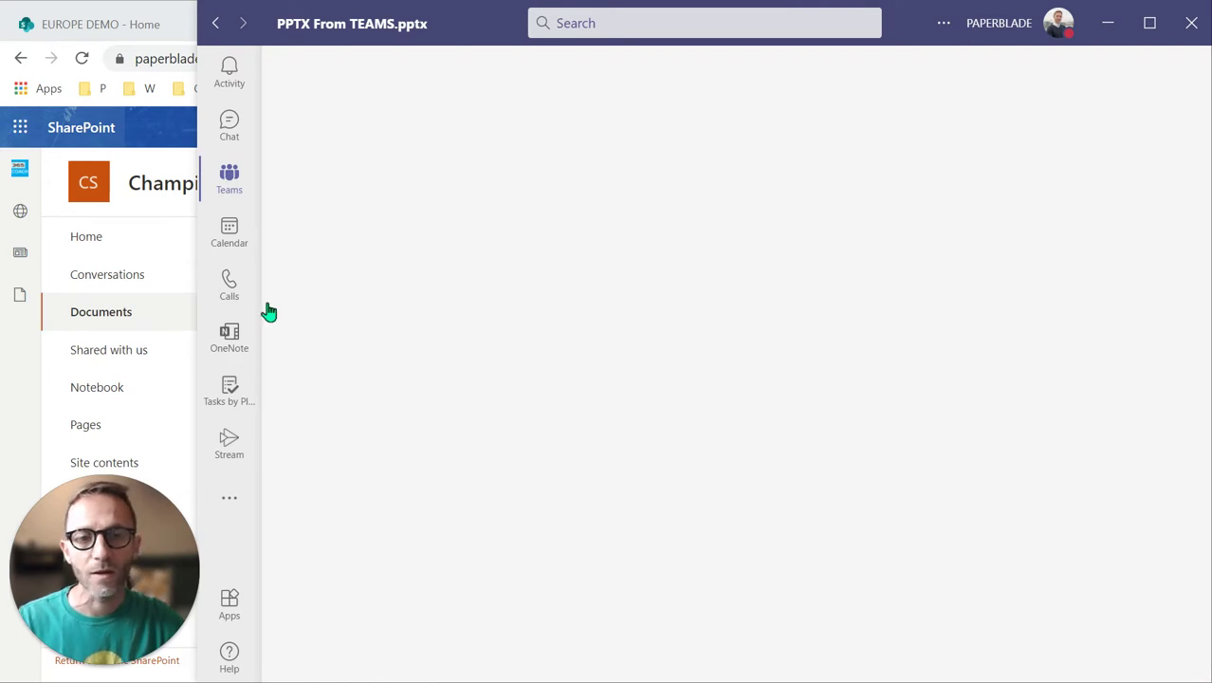
Show 'PPTX From TEAMS.pptx' in Teams' Announcements files, then open SharePoint's Announcements folder
left_click(230, 203)
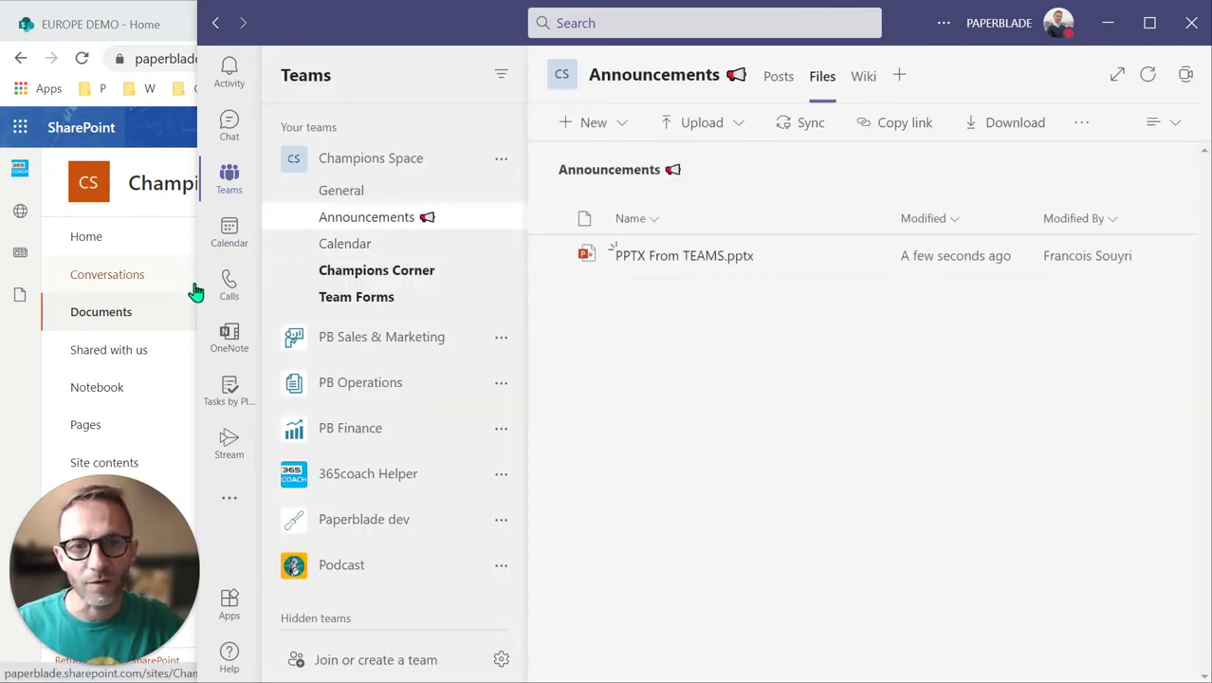
left_click_drag(196, 286, 469, 273)
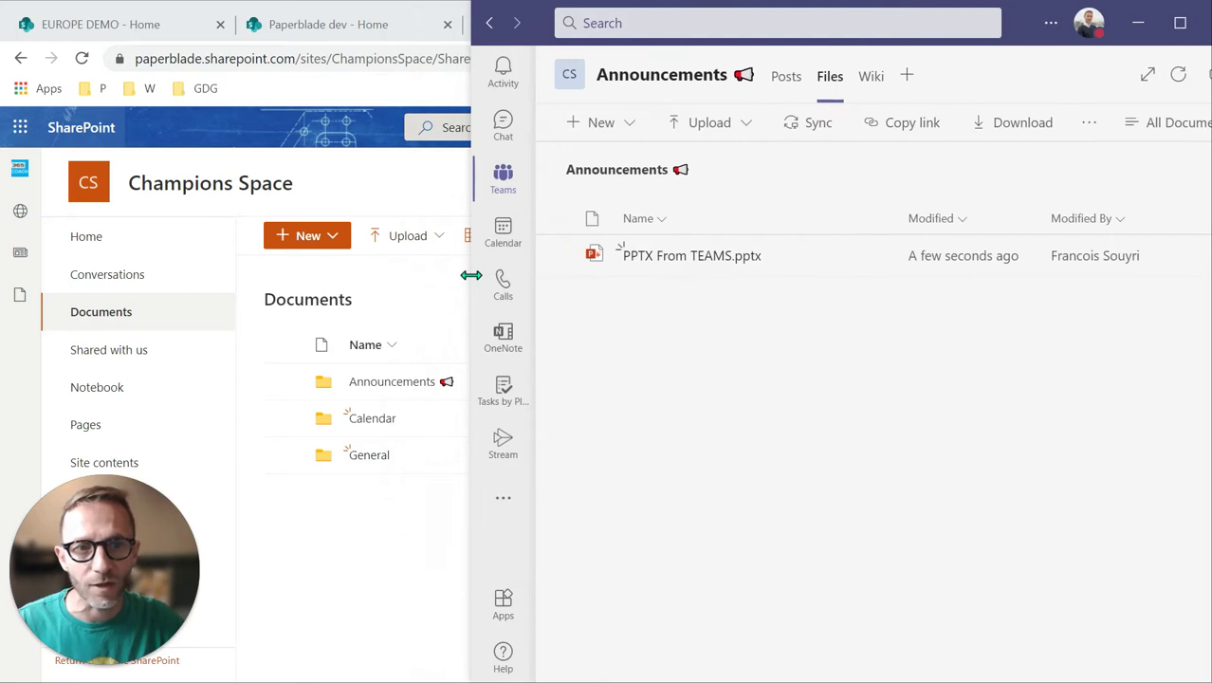
mouse_move(724, 243)
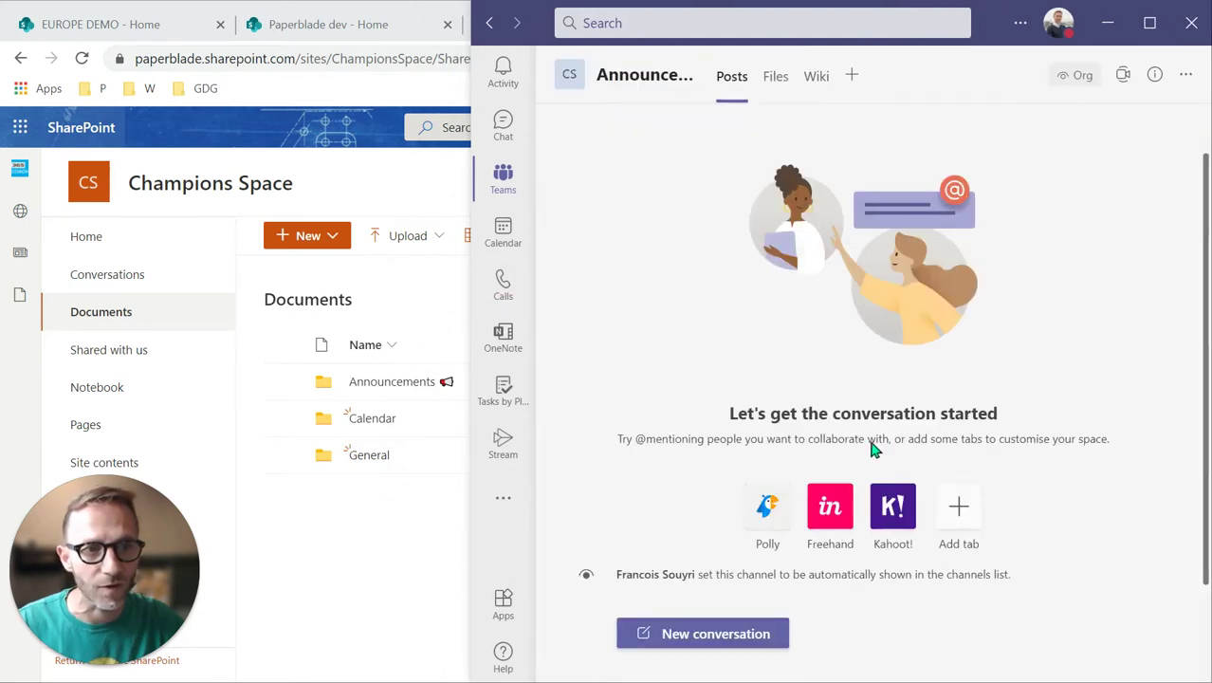
left_click(769, 87)
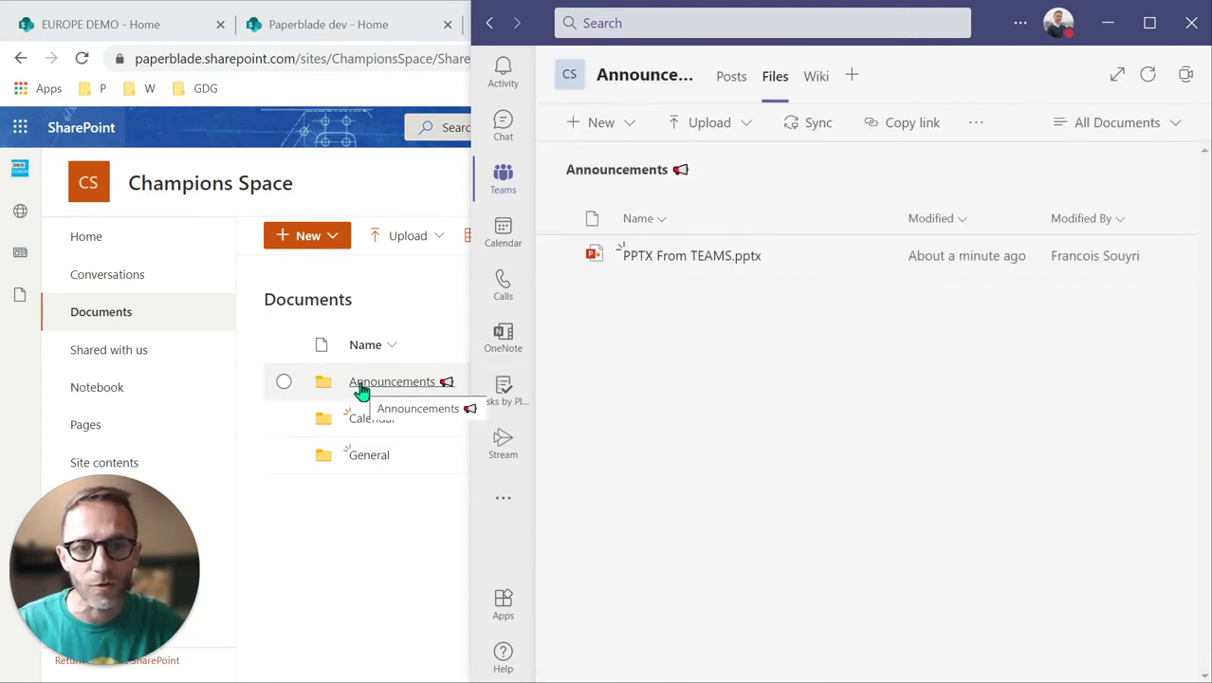
left_click(360, 388)
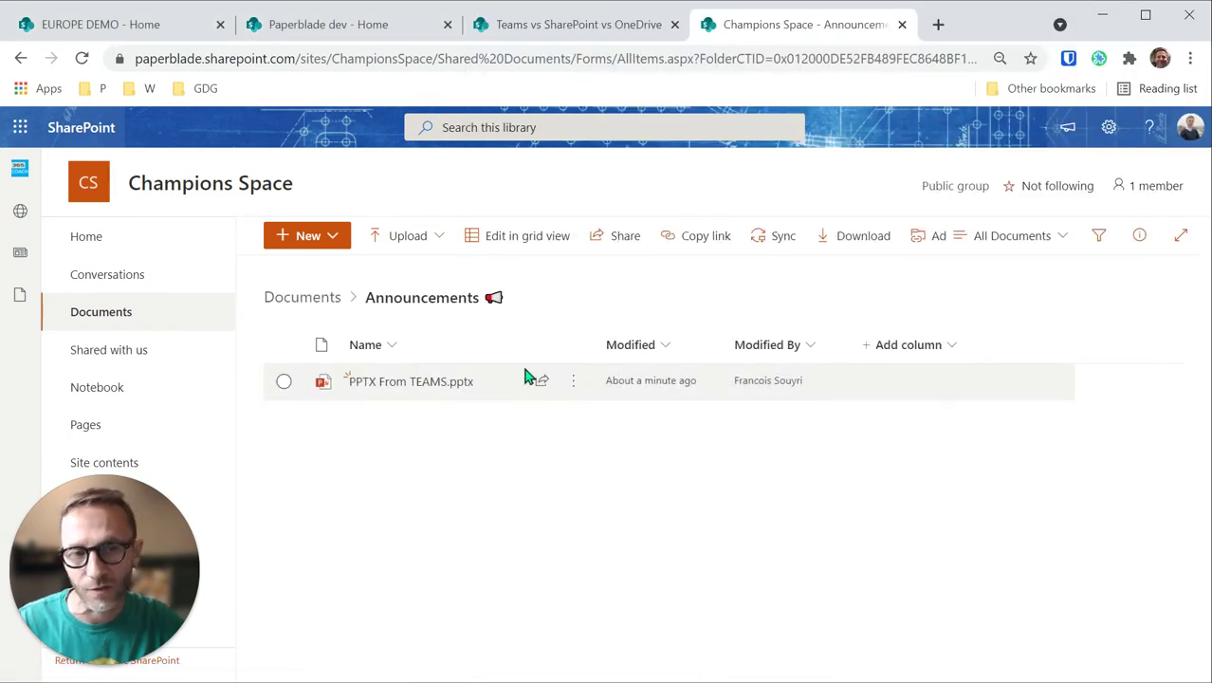
Pin 'PPTX From TEAMS.pptx' to the top of the SharePoint Announcements folder, then return to Teams
left_click(574, 381)
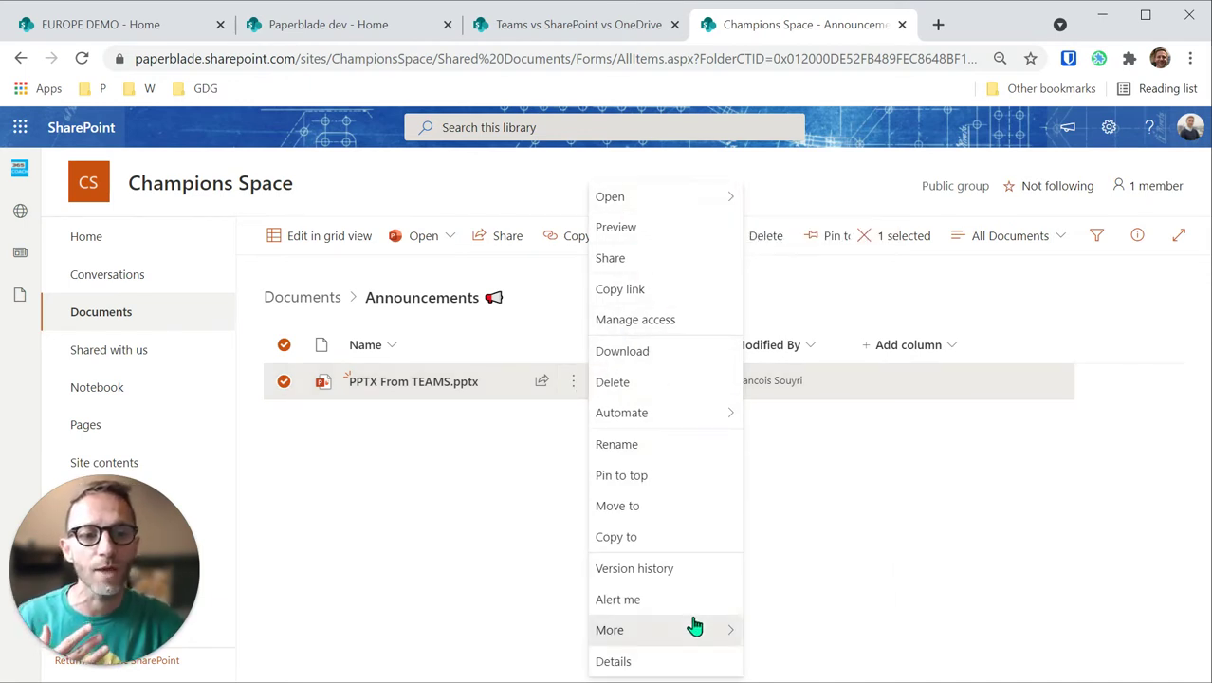
mouse_move(695, 626)
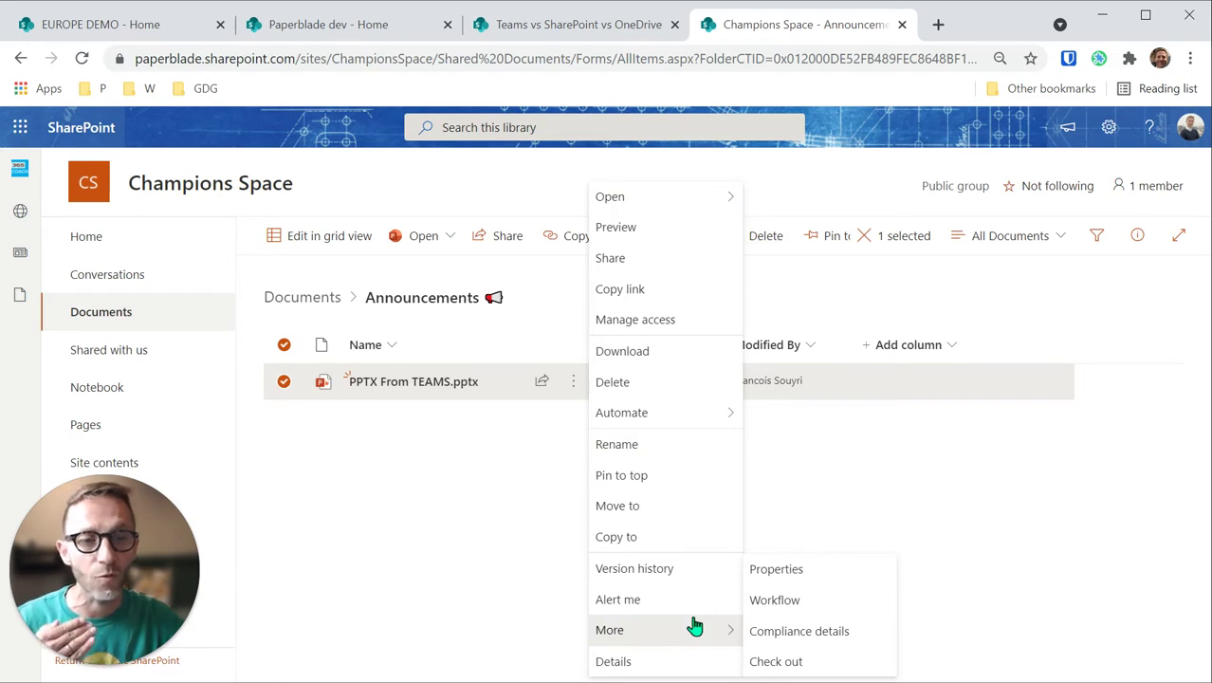
mouse_move(658, 414)
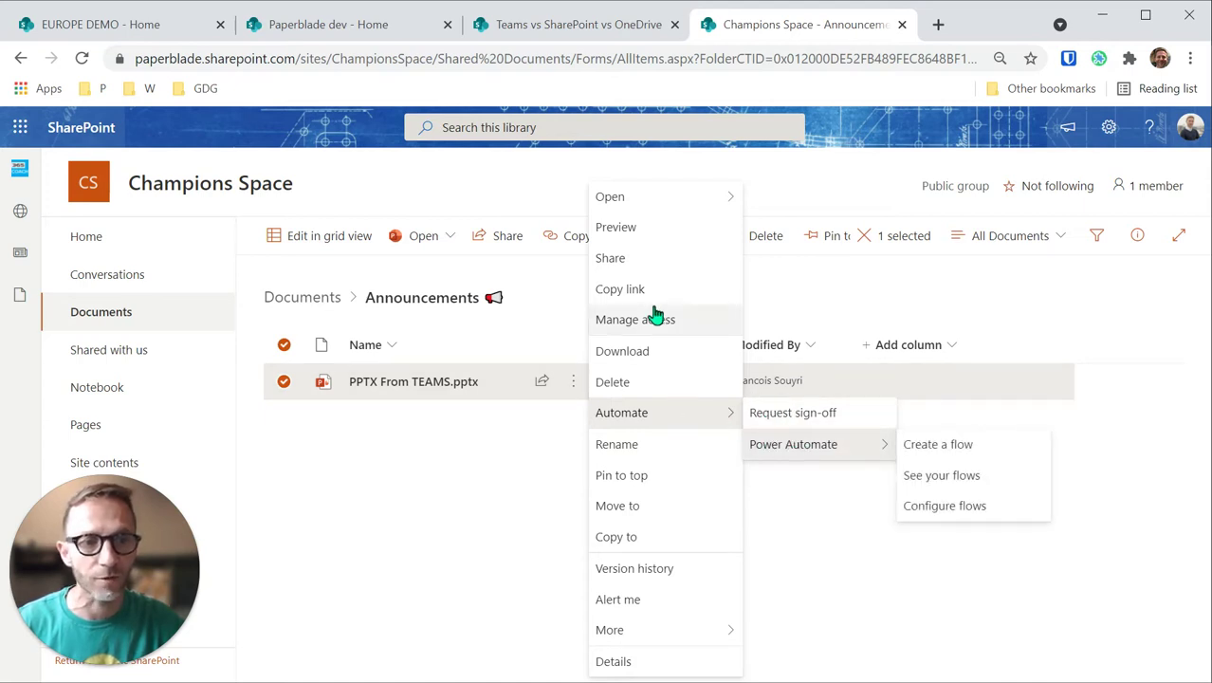
mouse_move(676, 199)
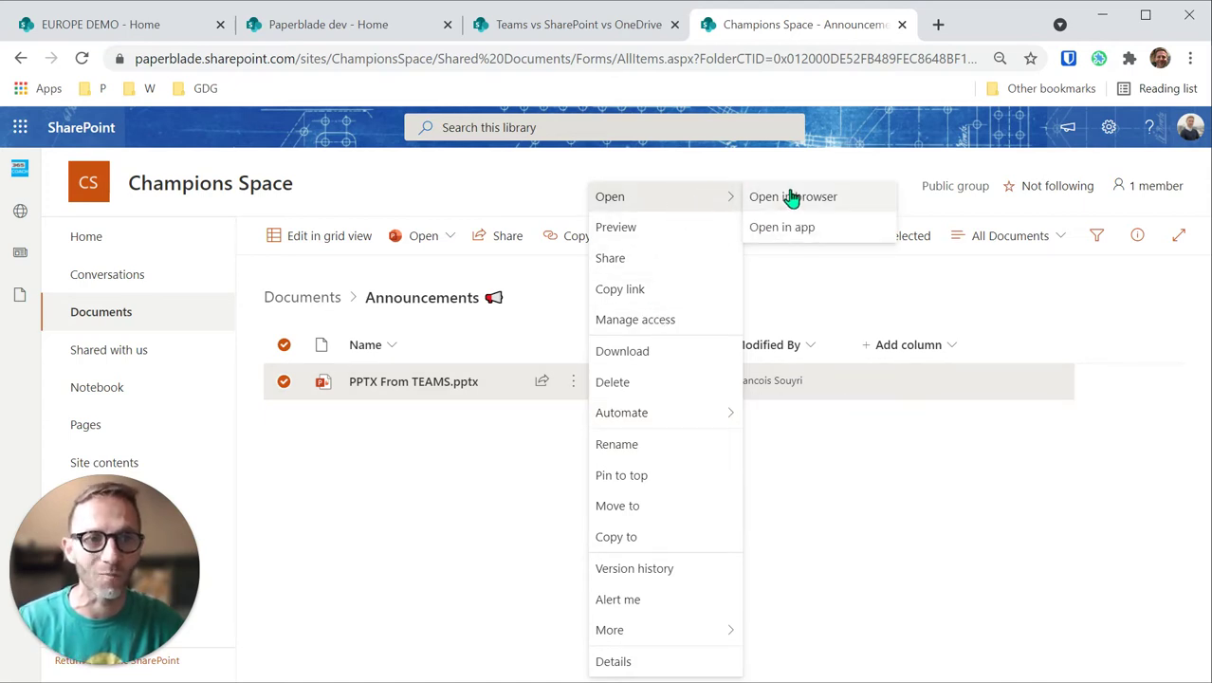
left_click(668, 475)
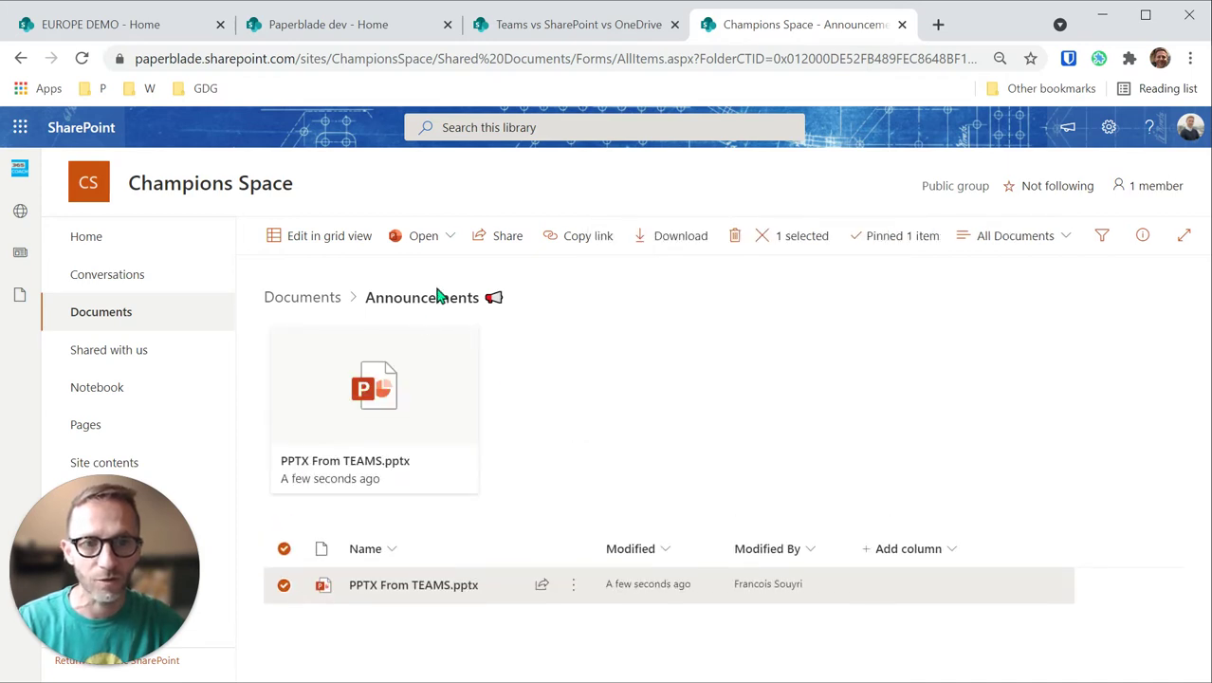
key("alt+Tab")
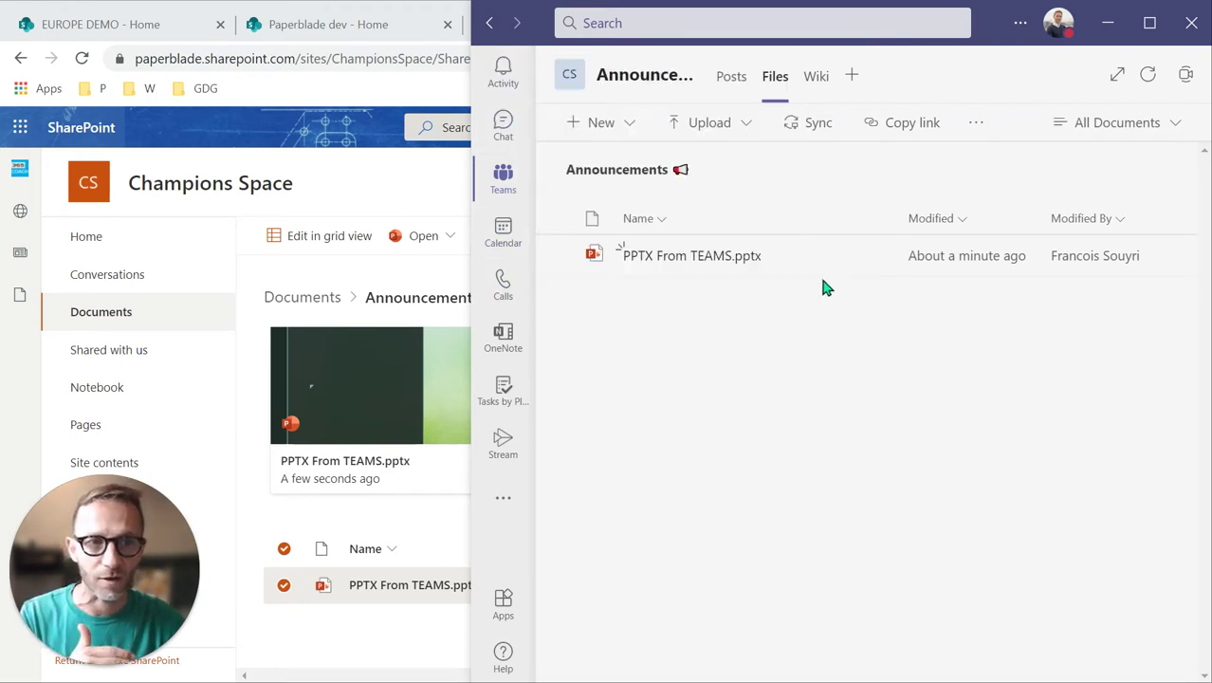
Open 'PPTX From TEAMS.pptx', title slide 1 'Title : Great pres!' and add a new slide
left_click(707, 262)
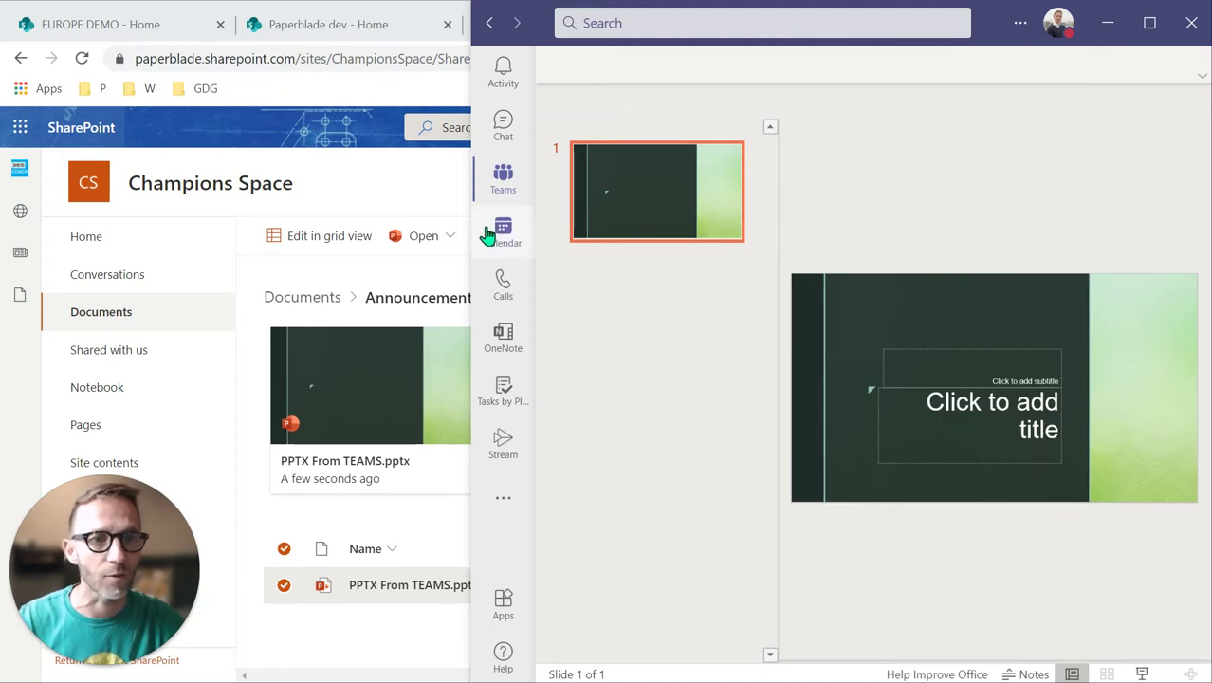
left_click_drag(473, 249, 262, 328)
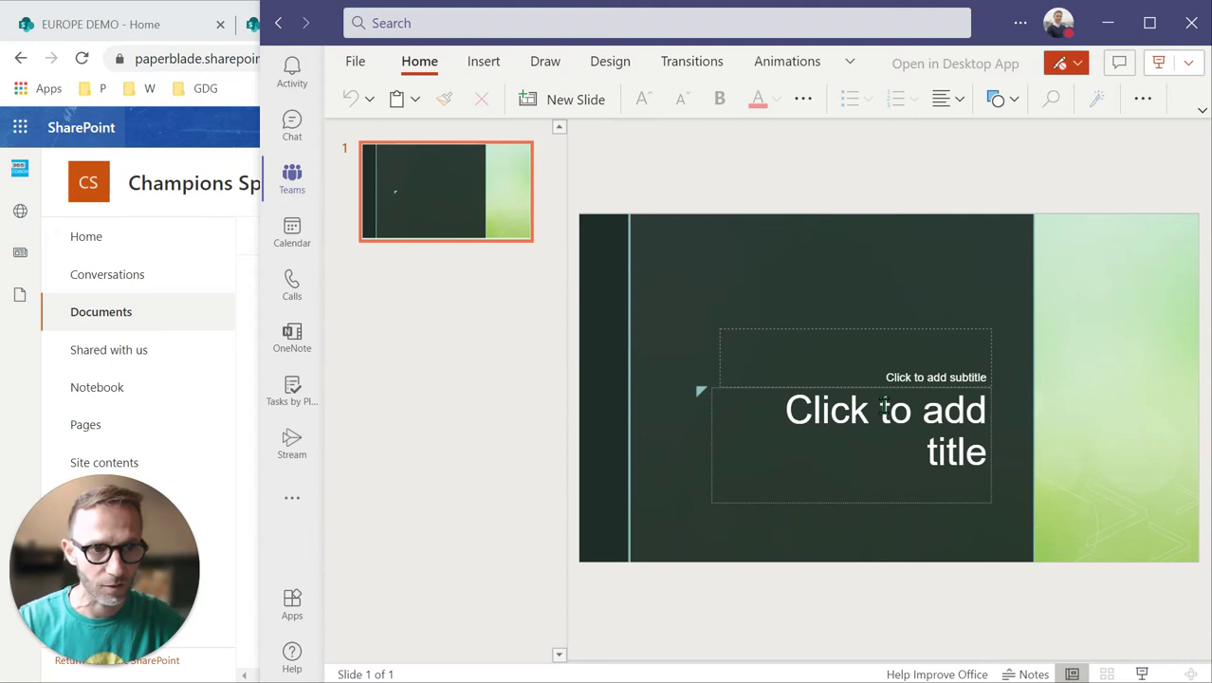
left_click(883, 406)
type("Title : Great pres!")
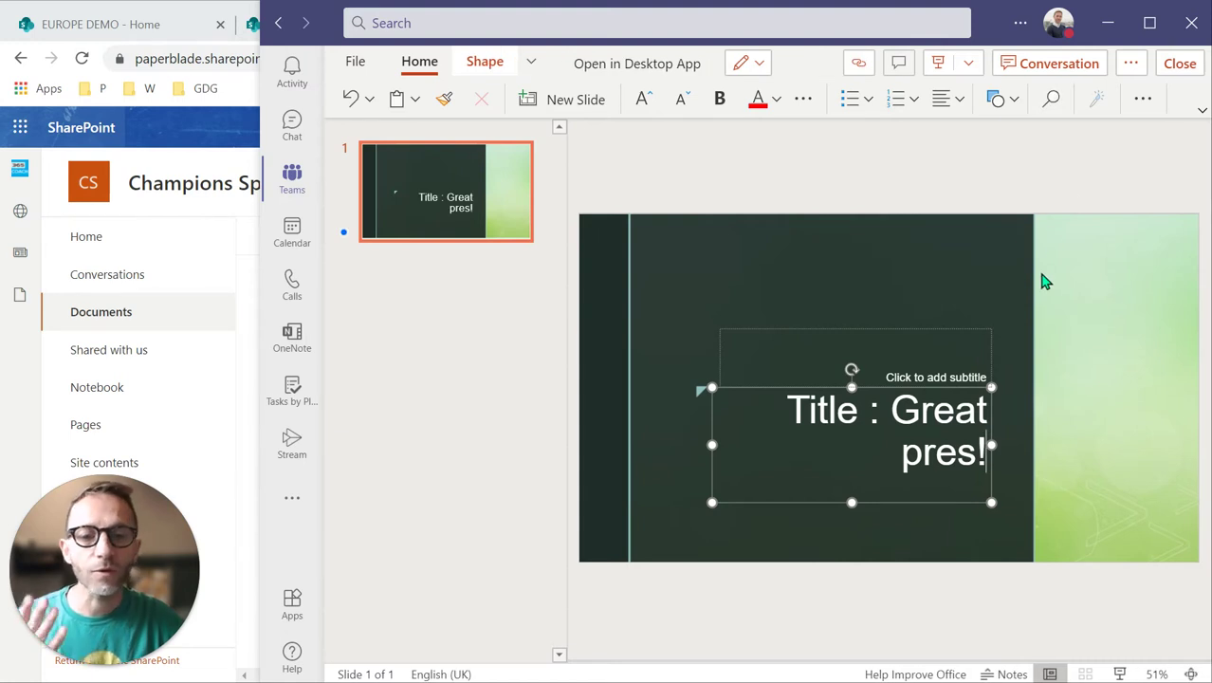
left_click(470, 279)
right_click(464, 266)
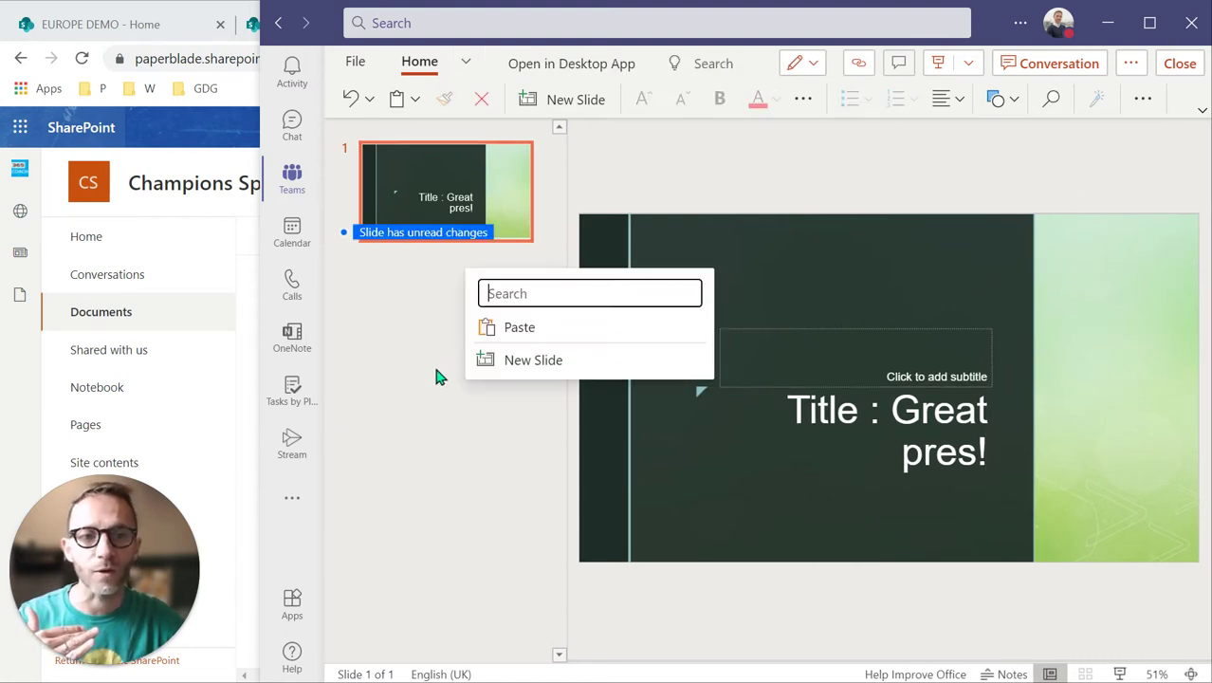
left_click(523, 365)
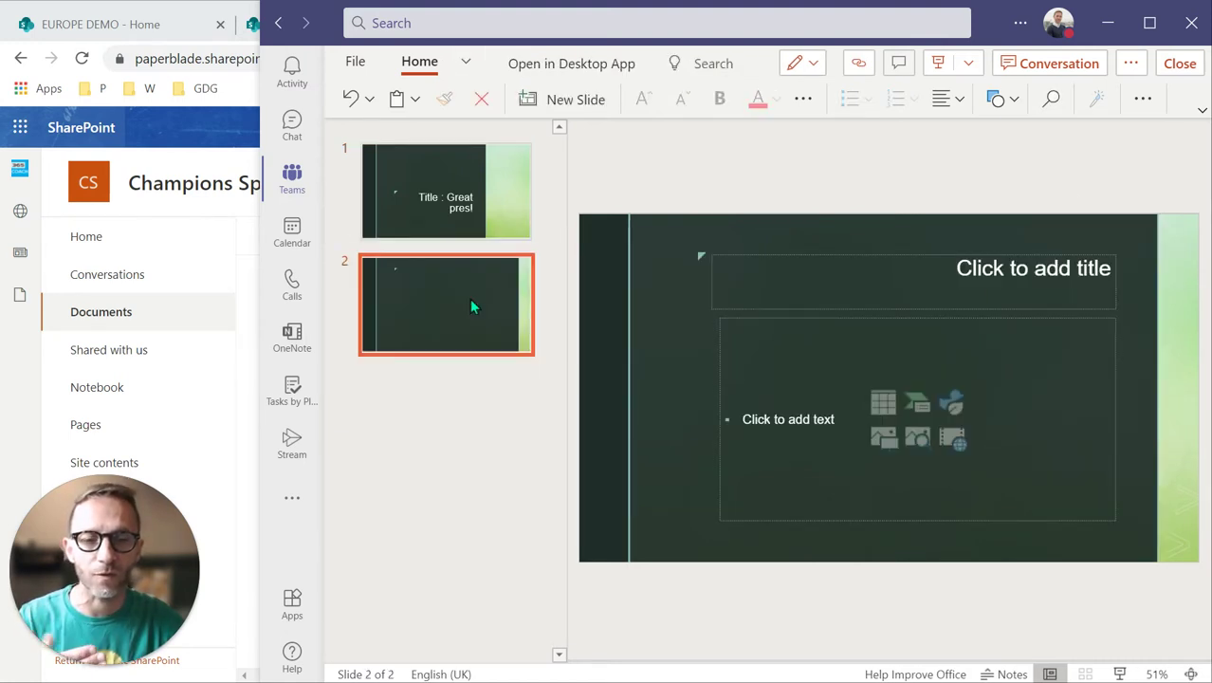